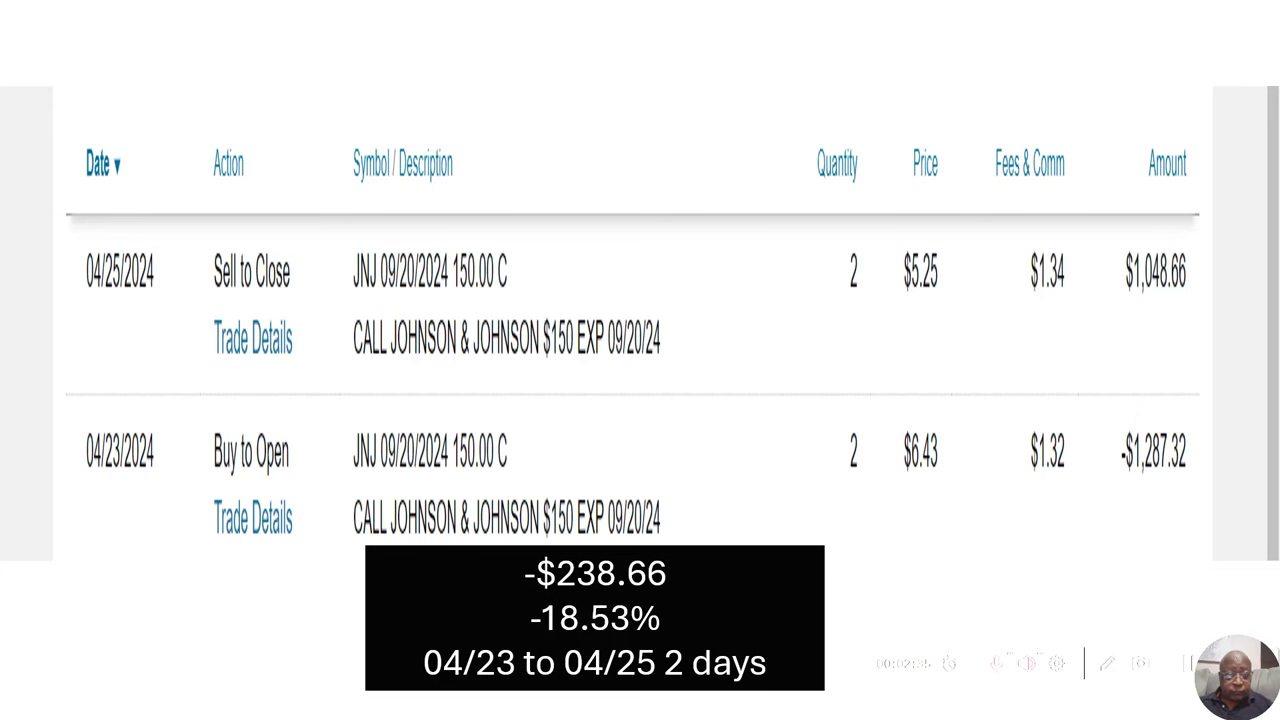
Step: Advance to the next trade, the ZTS 150 call that netted $993.66 (92.80%) in 12 days
key(Right)
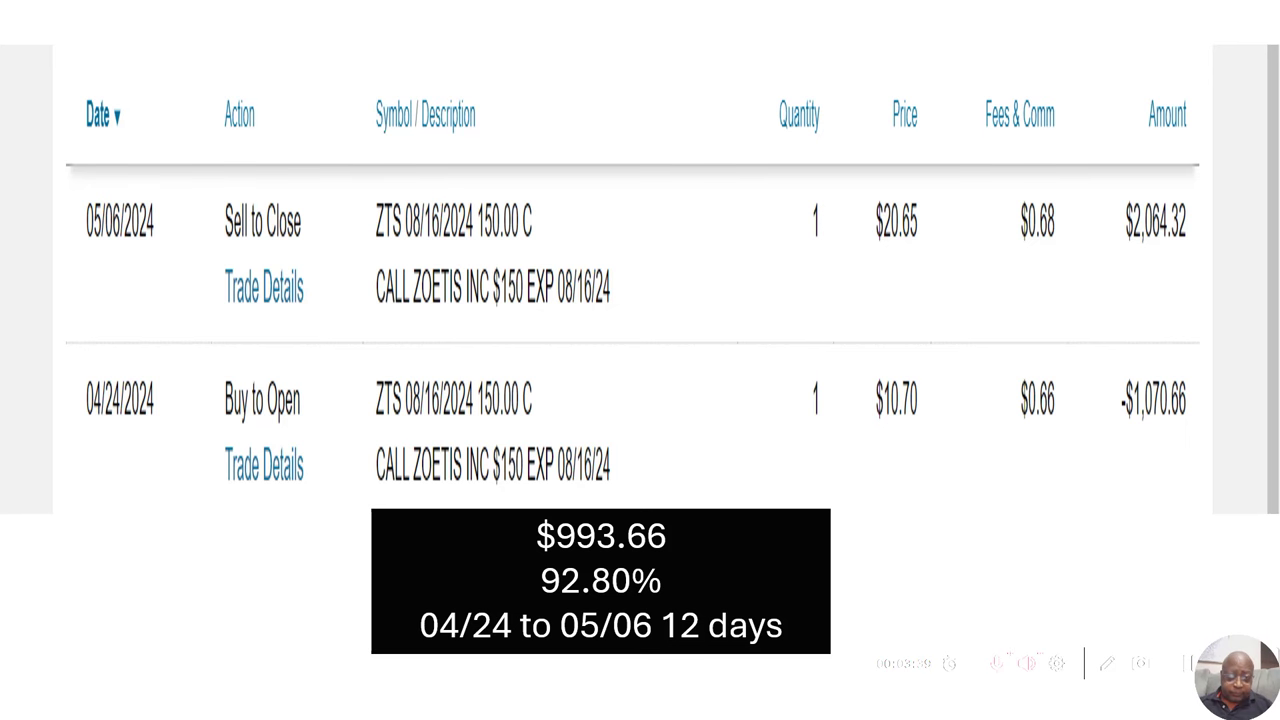
Step: Advance to the BIIB call option trade with its $88.67 gain over 8 days
key(Right)
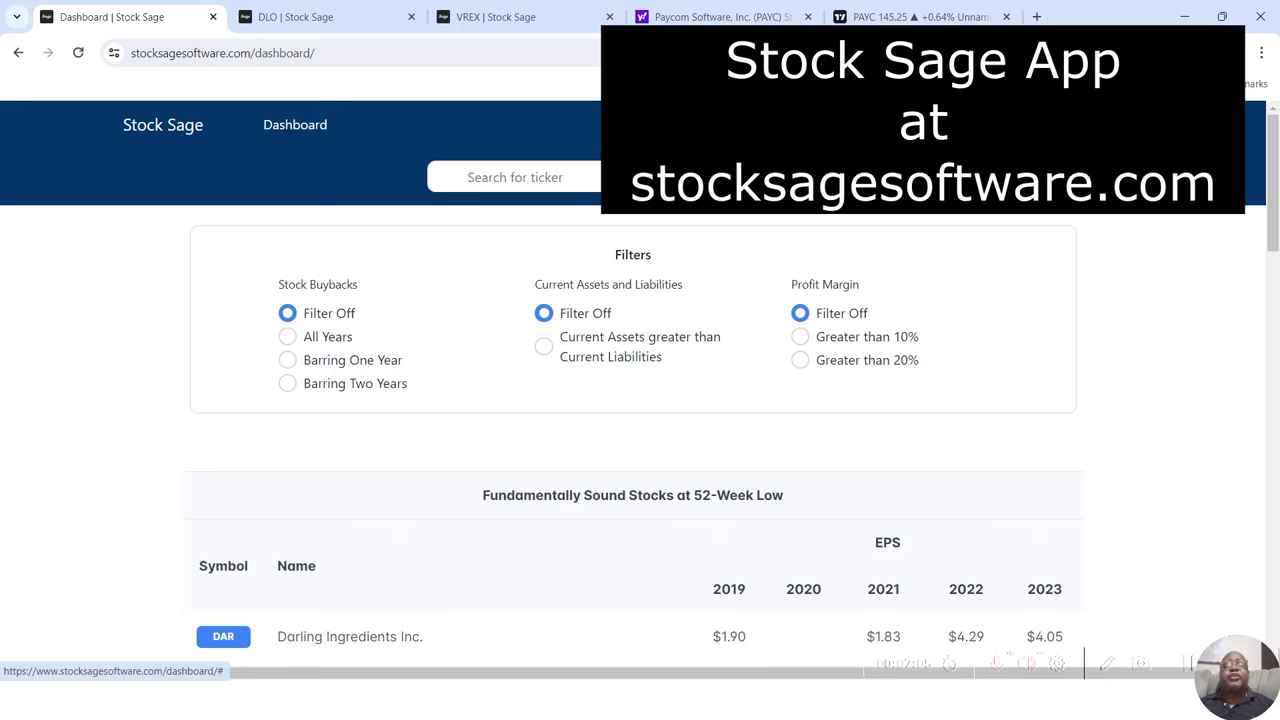
Step: Bring up the account dropdown from the user name in the top navigation bar
click(1075, 124)
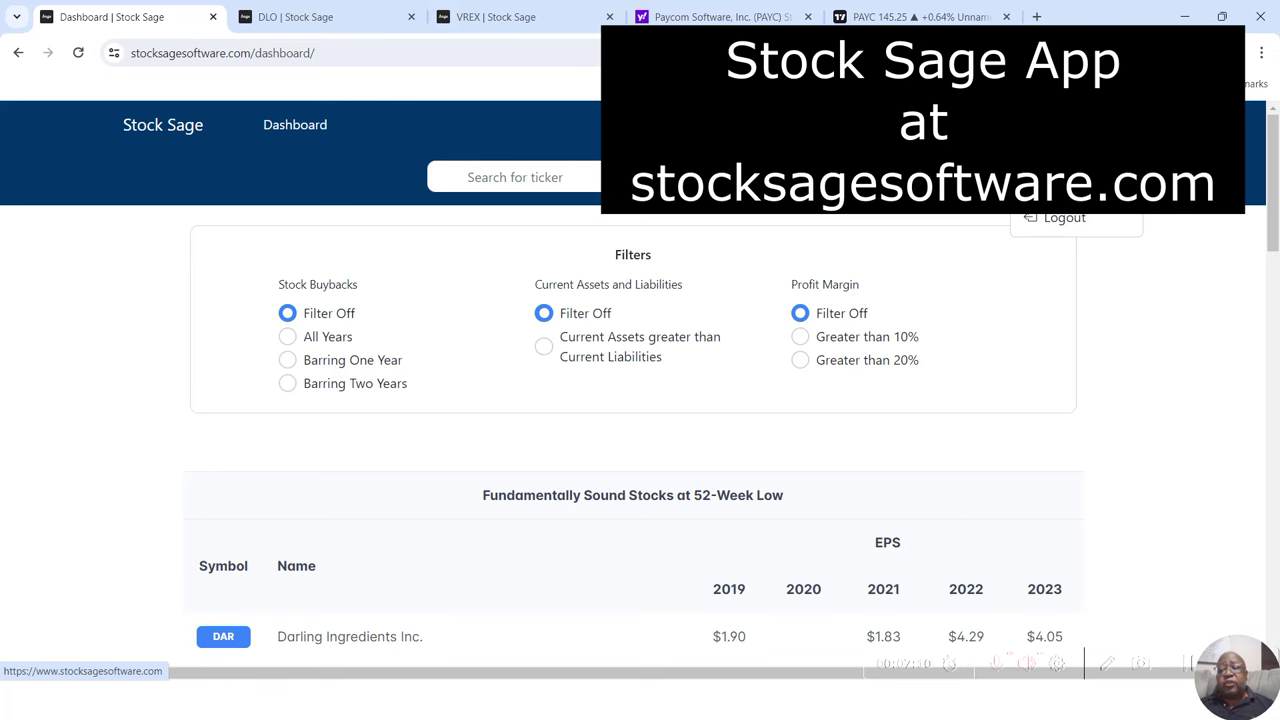
Step: Go to the home page, review the single $129-per-year Pricing plan, then return to the dashboard
click(1024, 214)
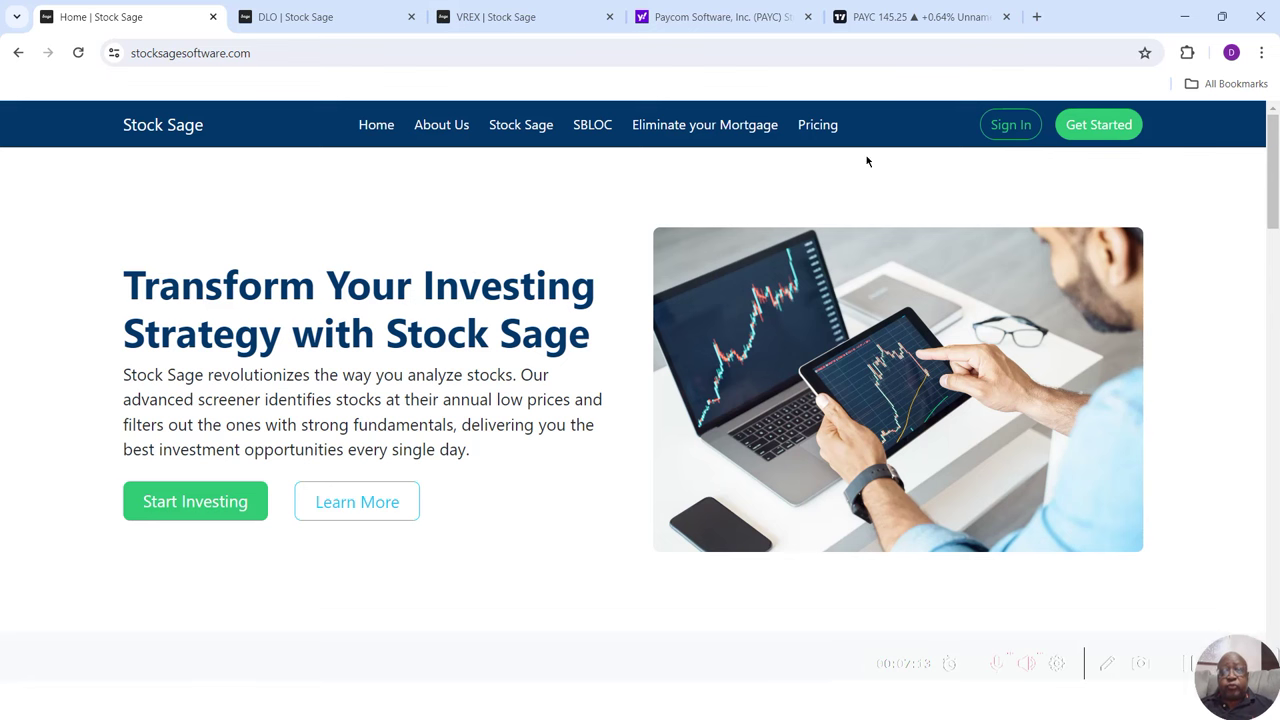
click(819, 133)
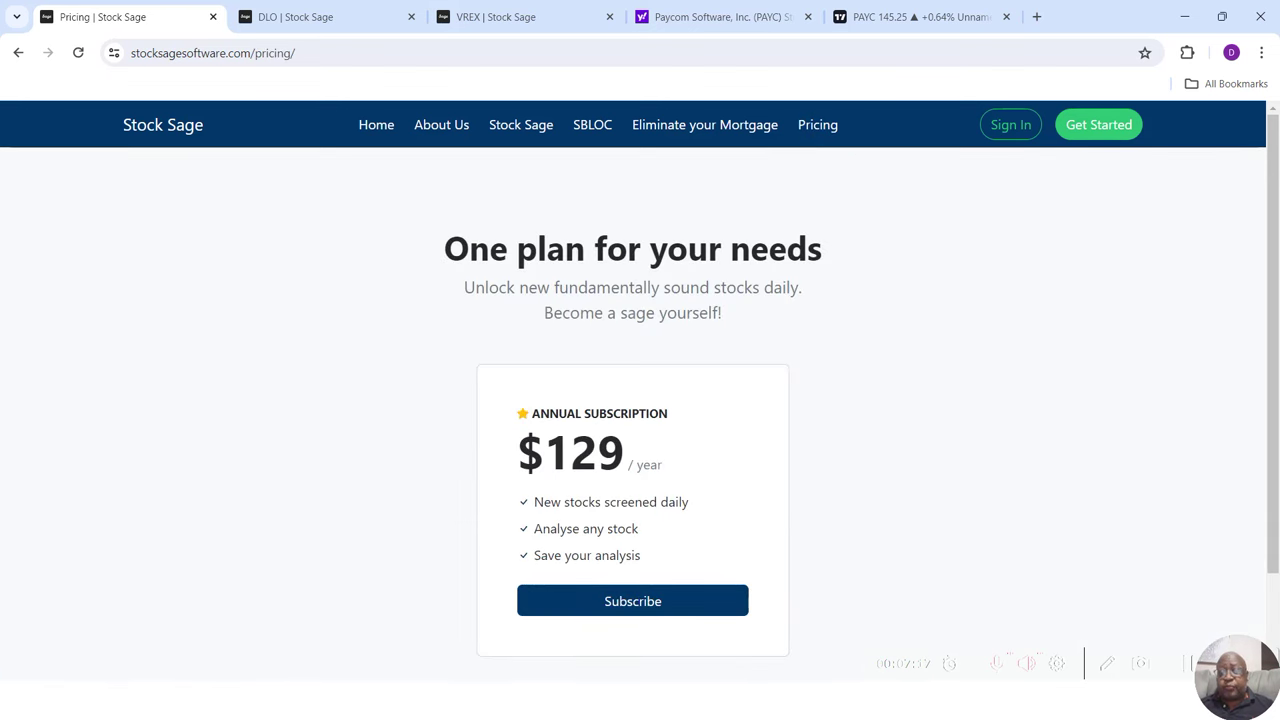
scroll(640, 375, down, 1)
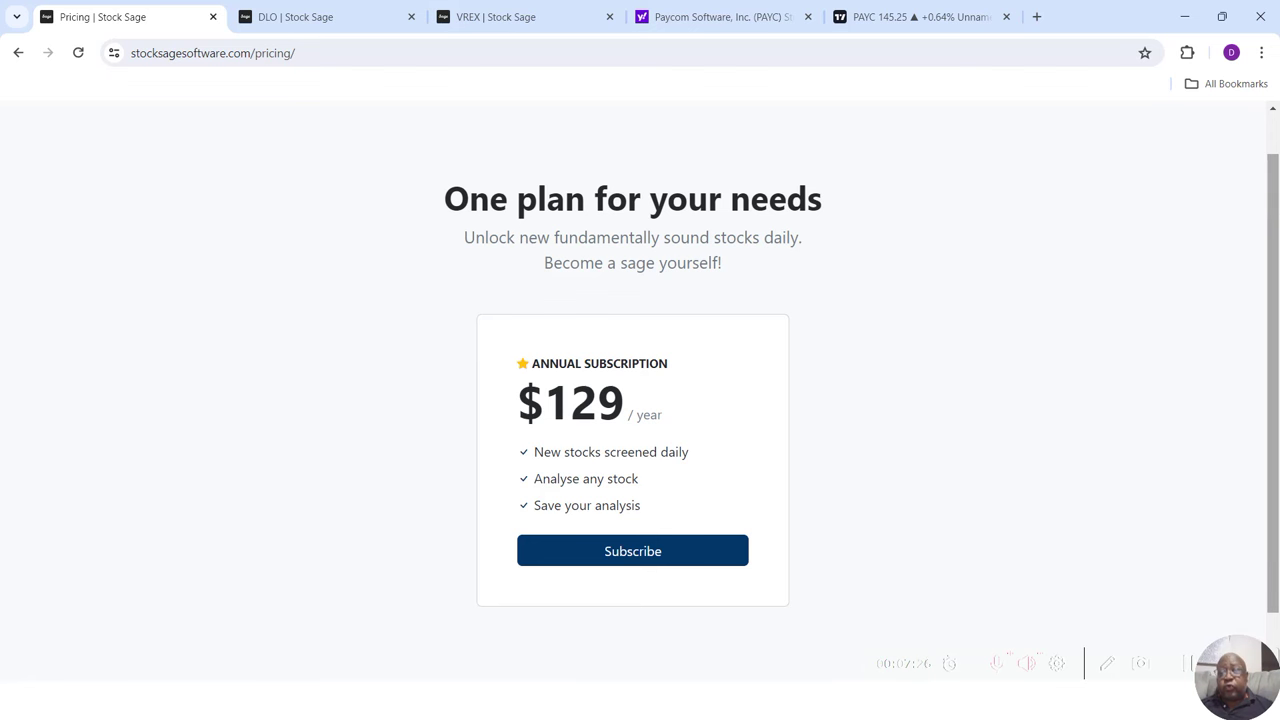
scroll(1271, 122, up, 1)
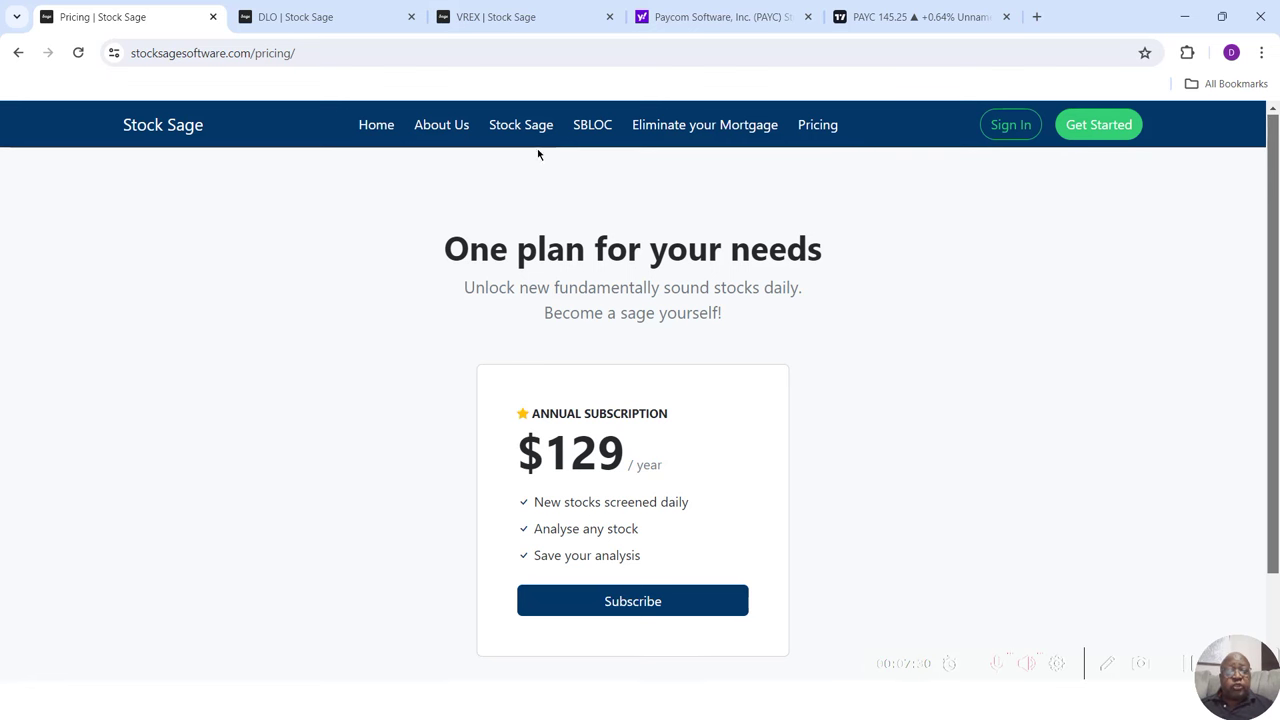
click(514, 131)
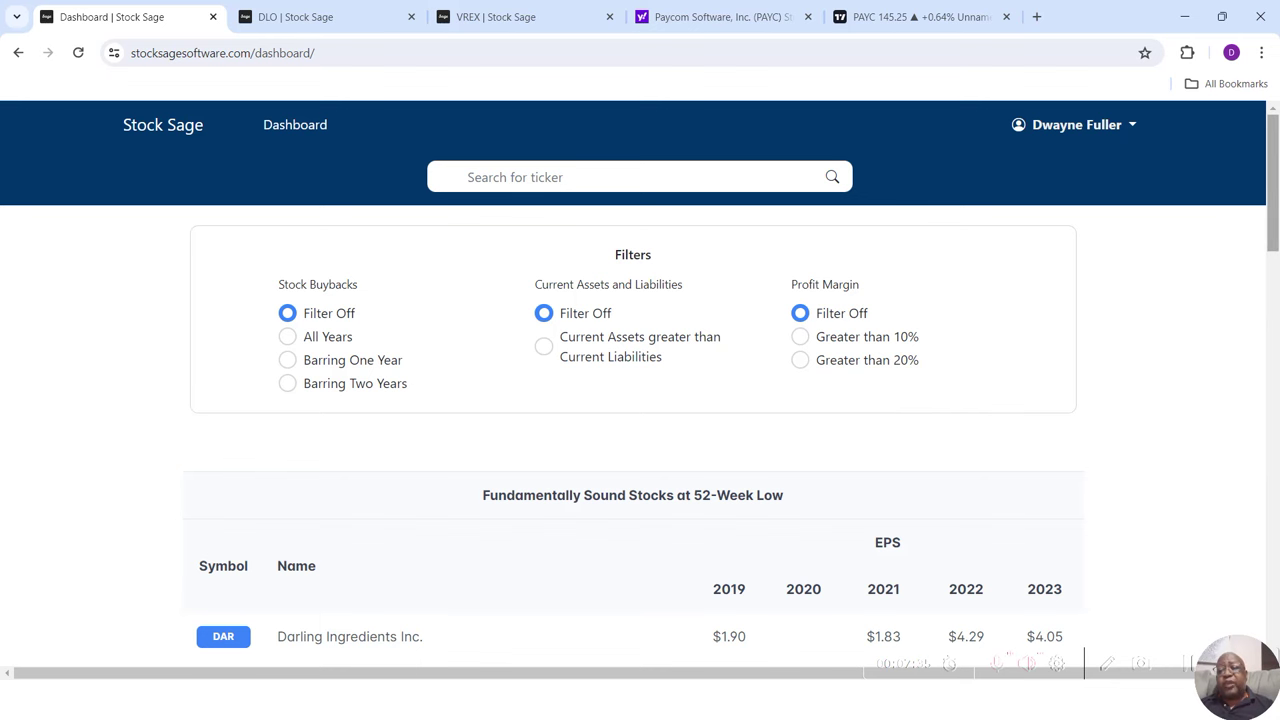
Step: Scroll the 52-week-low stock list down to the MarketAxess (MKTX) row, then back to the top
scroll(1273, 180, down, 1)
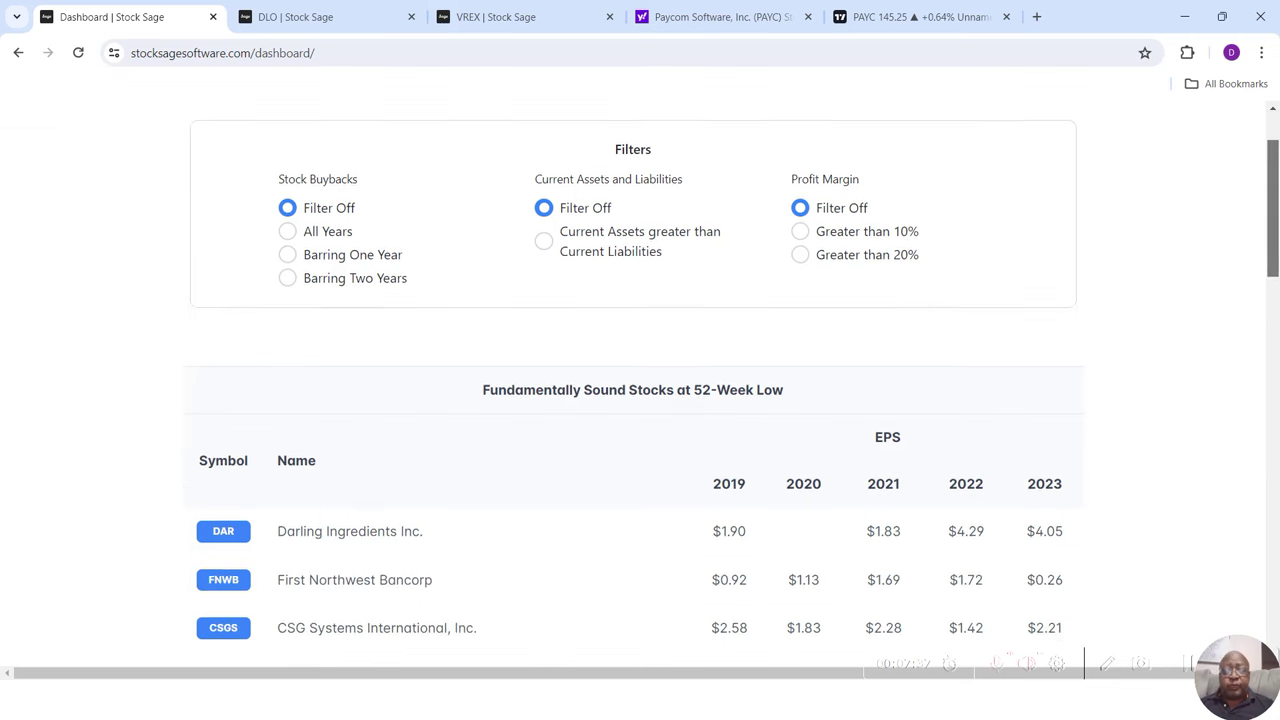
scroll(1273, 180, down, 2)
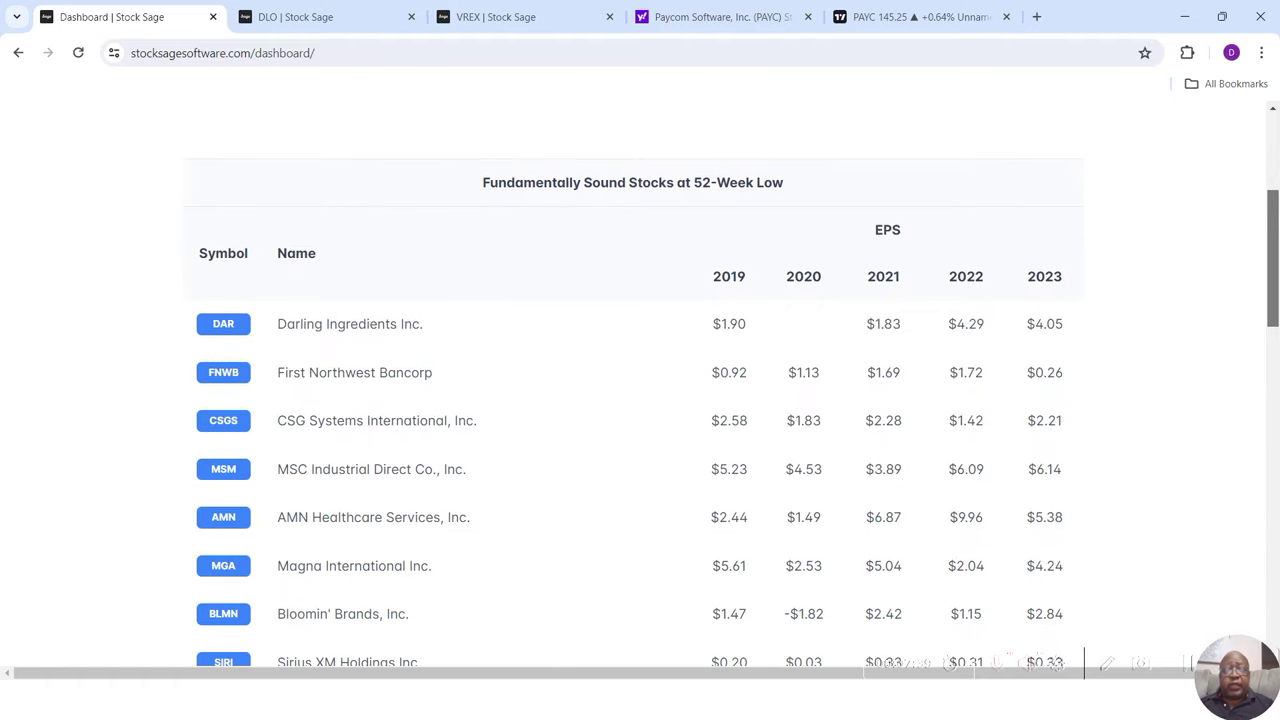
scroll(1273, 180, down, 1)
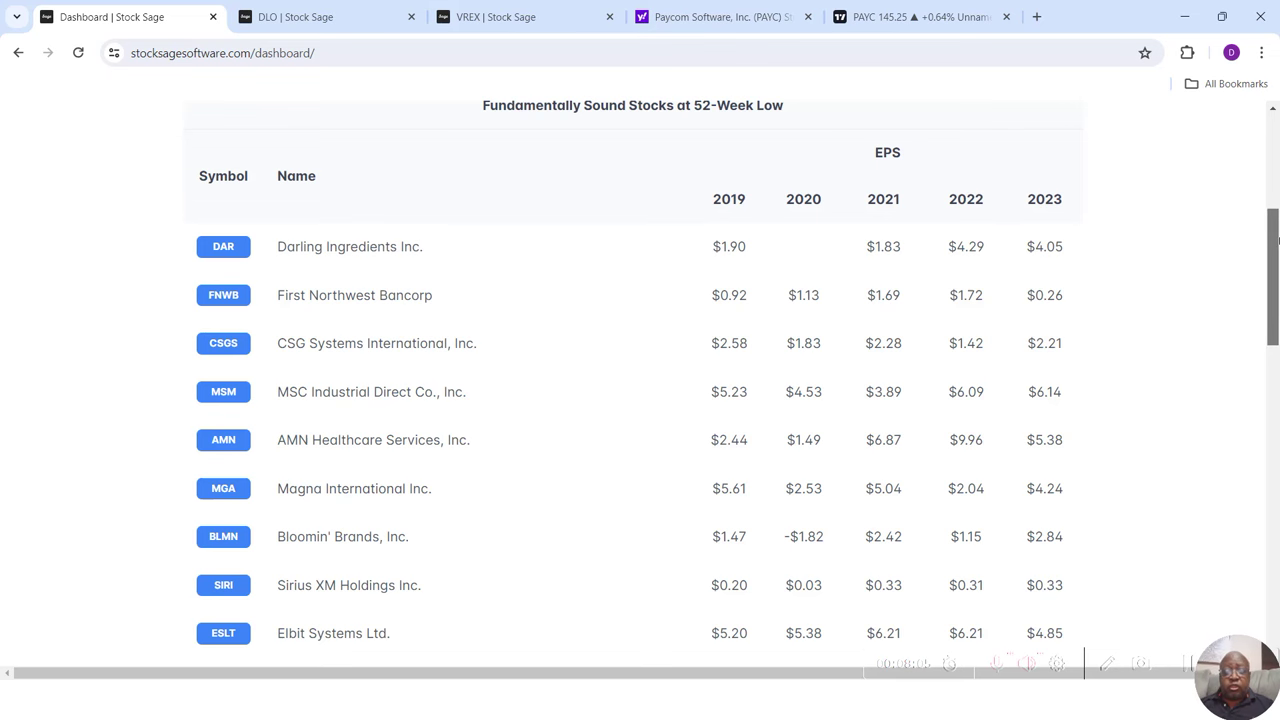
scroll(1277, 240, down, 2)
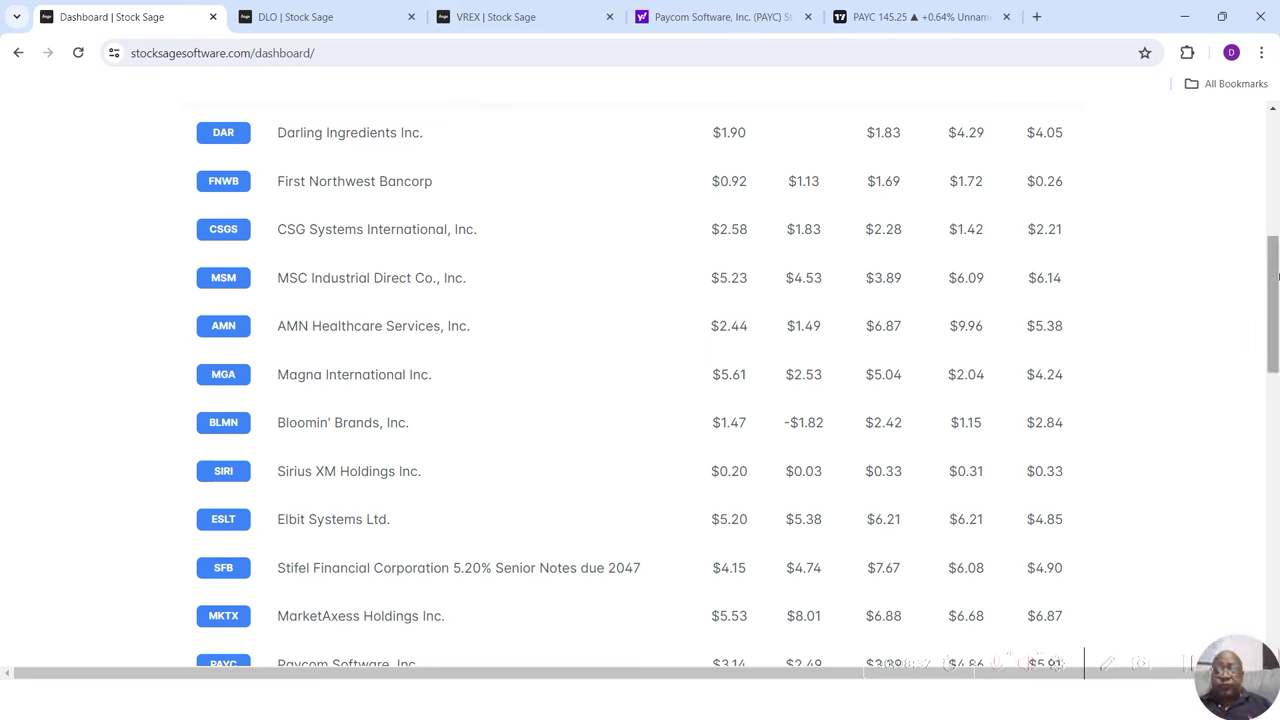
drag(1277, 277, 1277, 277)
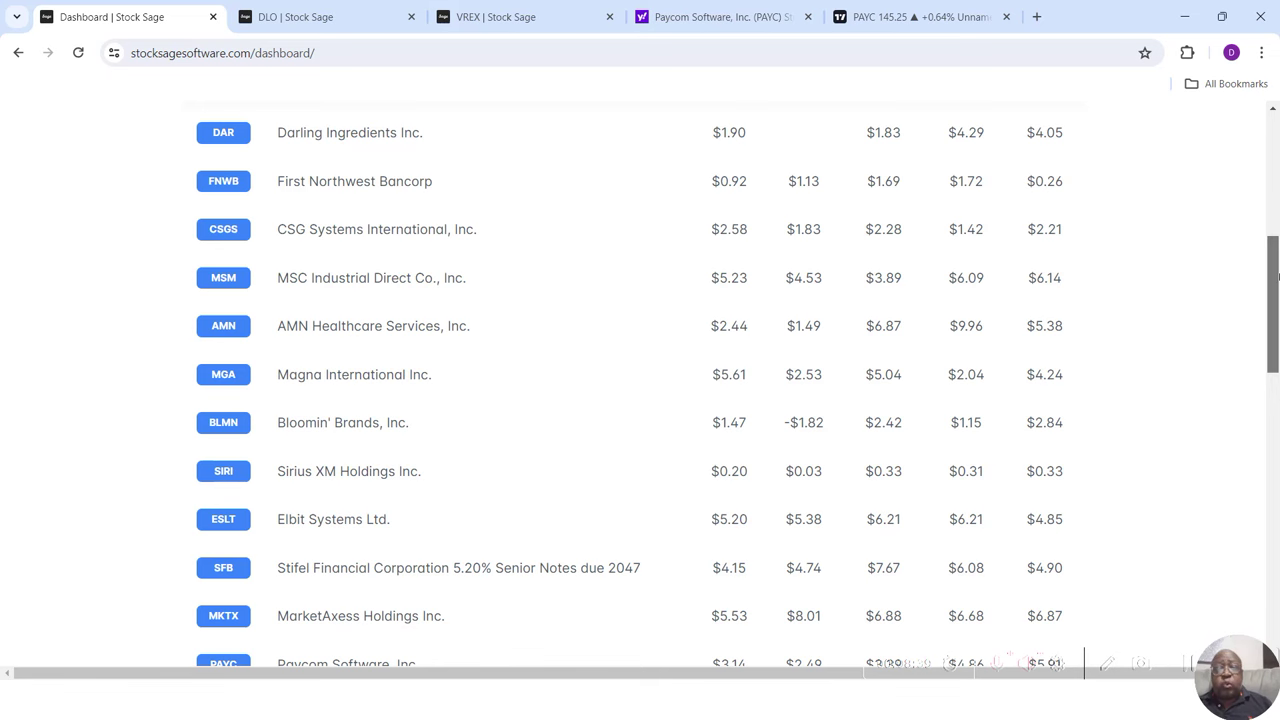
drag(1277, 277, 1274, 143)
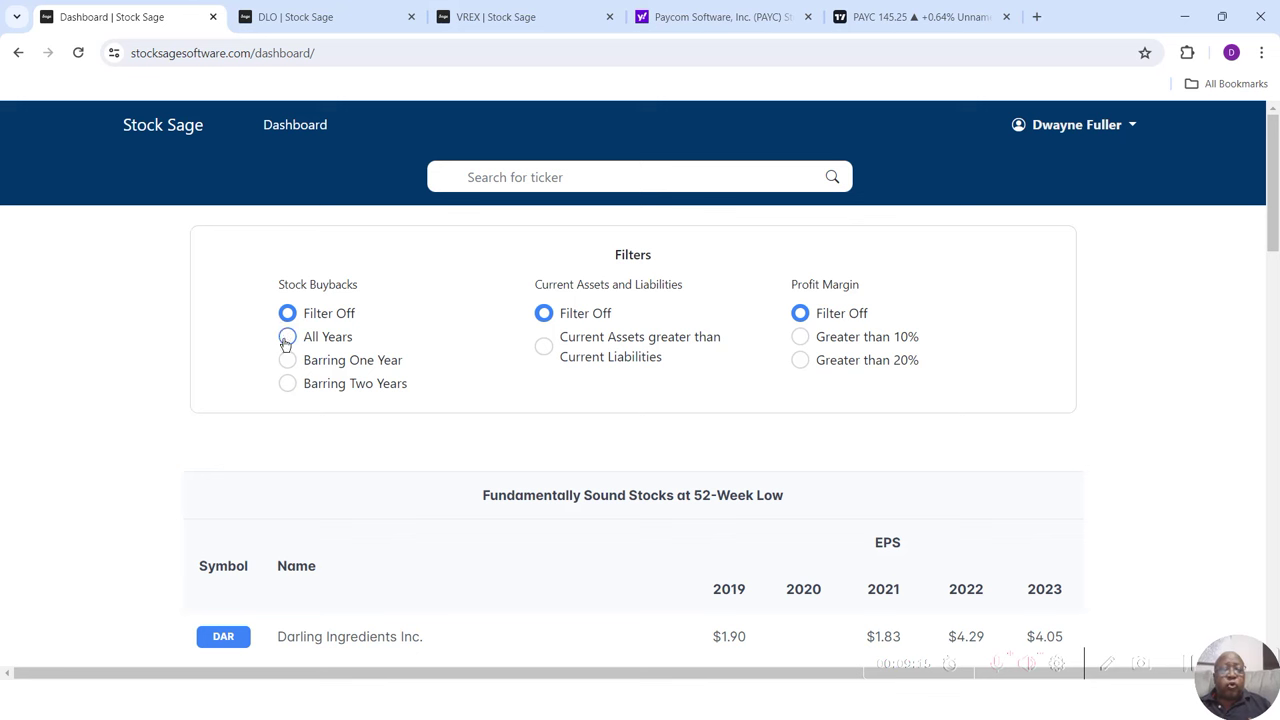
Step: Set the Stock Buybacks filter to All Years, keeping DAR, FNWB and CSGS at the top
click(287, 341)
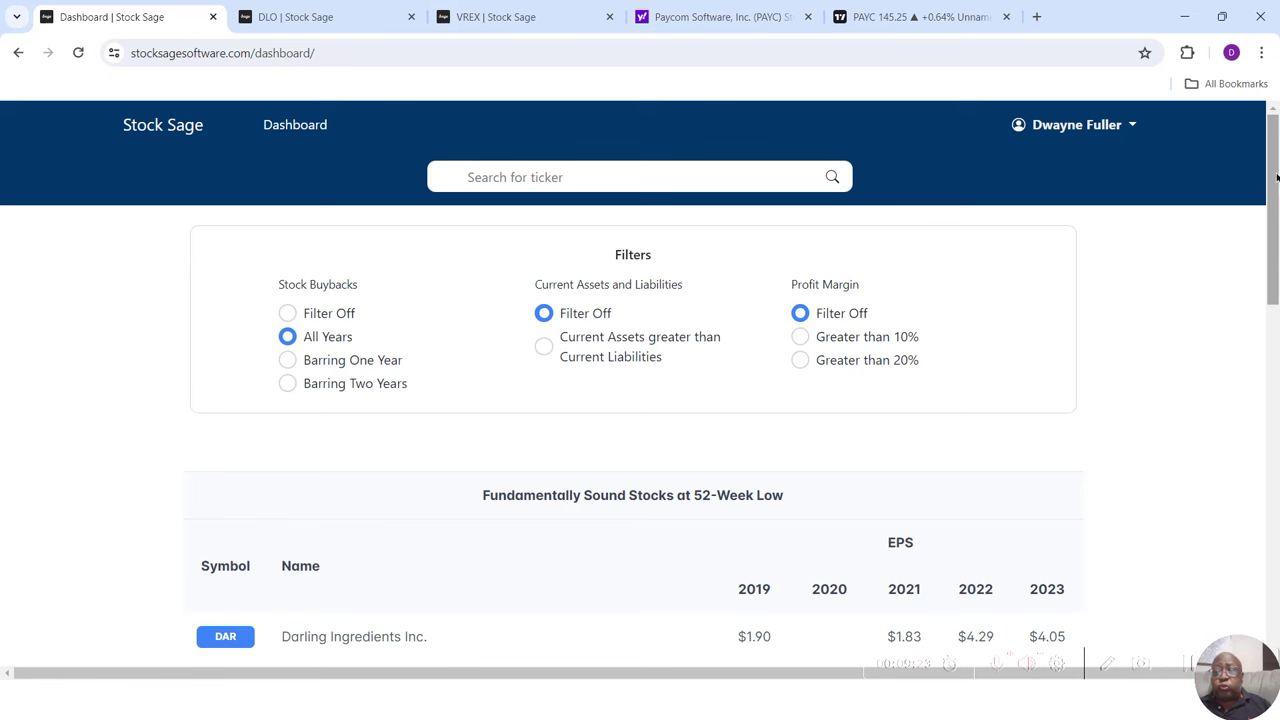
drag(1277, 177, 1277, 214)
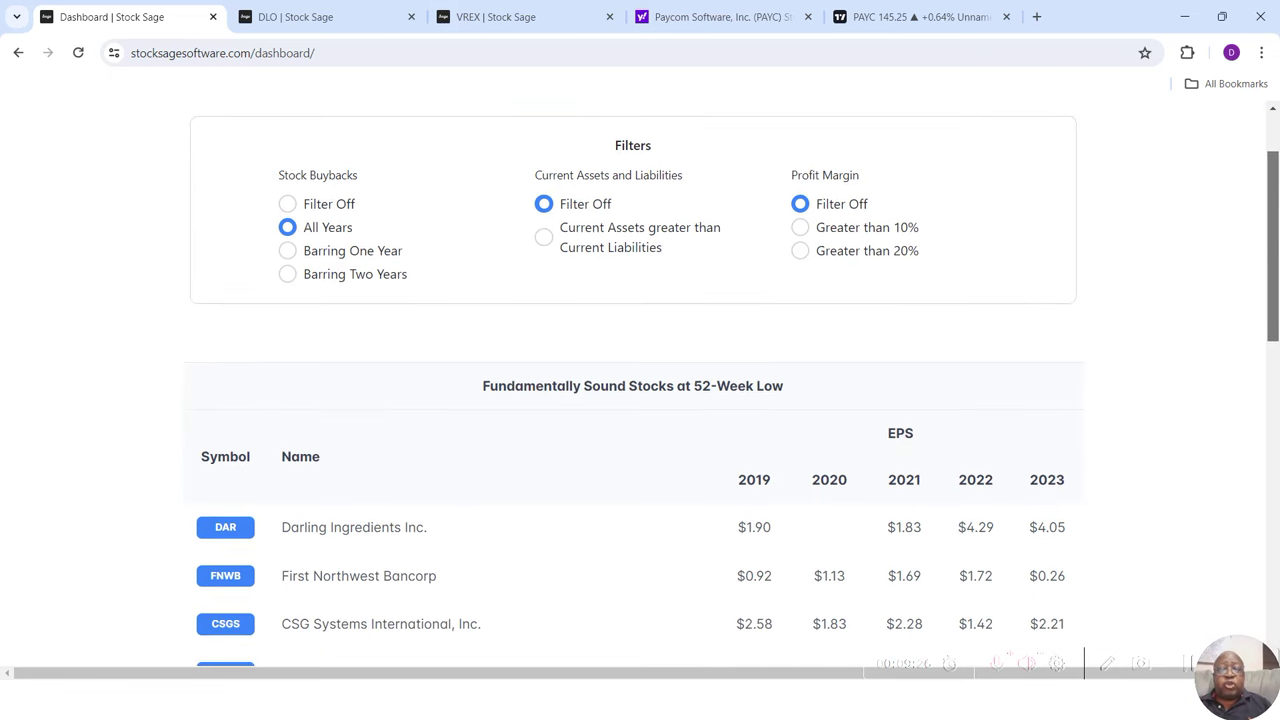
Step: Select 'Current Assets greater than Current Liabilities' and scroll through the DAR, CSGS, MSM results
click(544, 237)
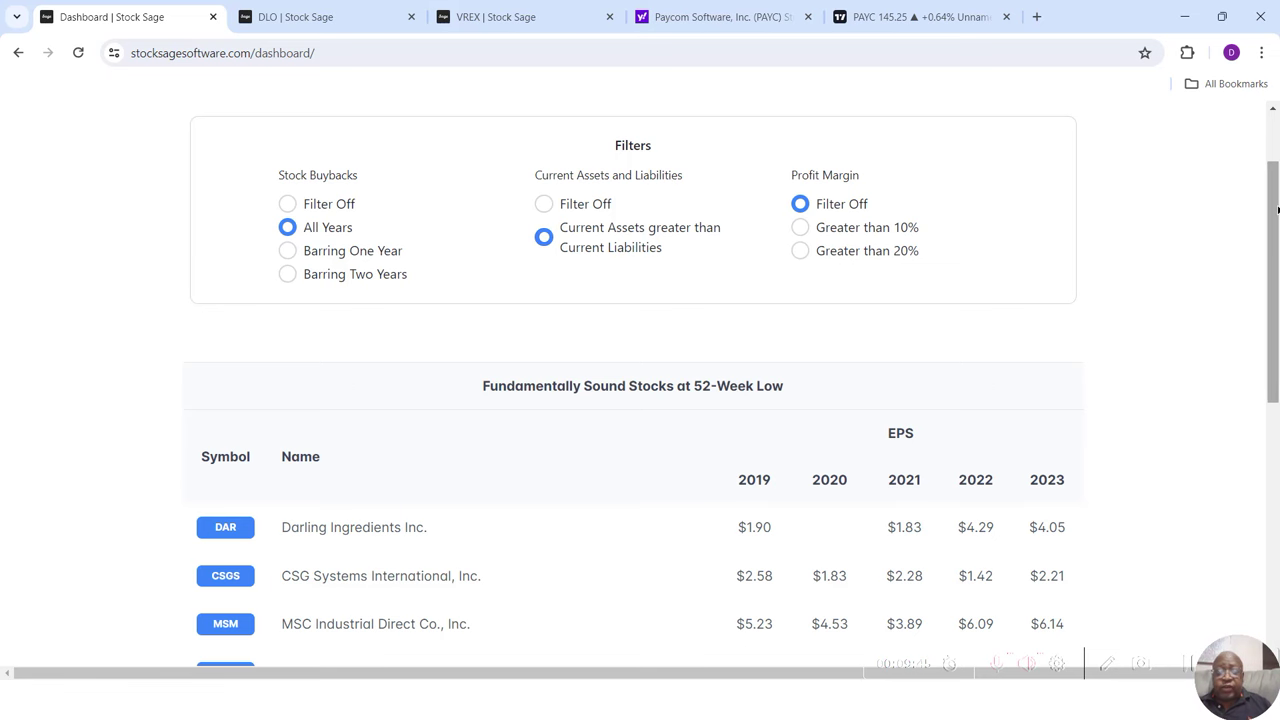
scroll(735, 384, down, 2)
scroll(1237, 192, down, 2)
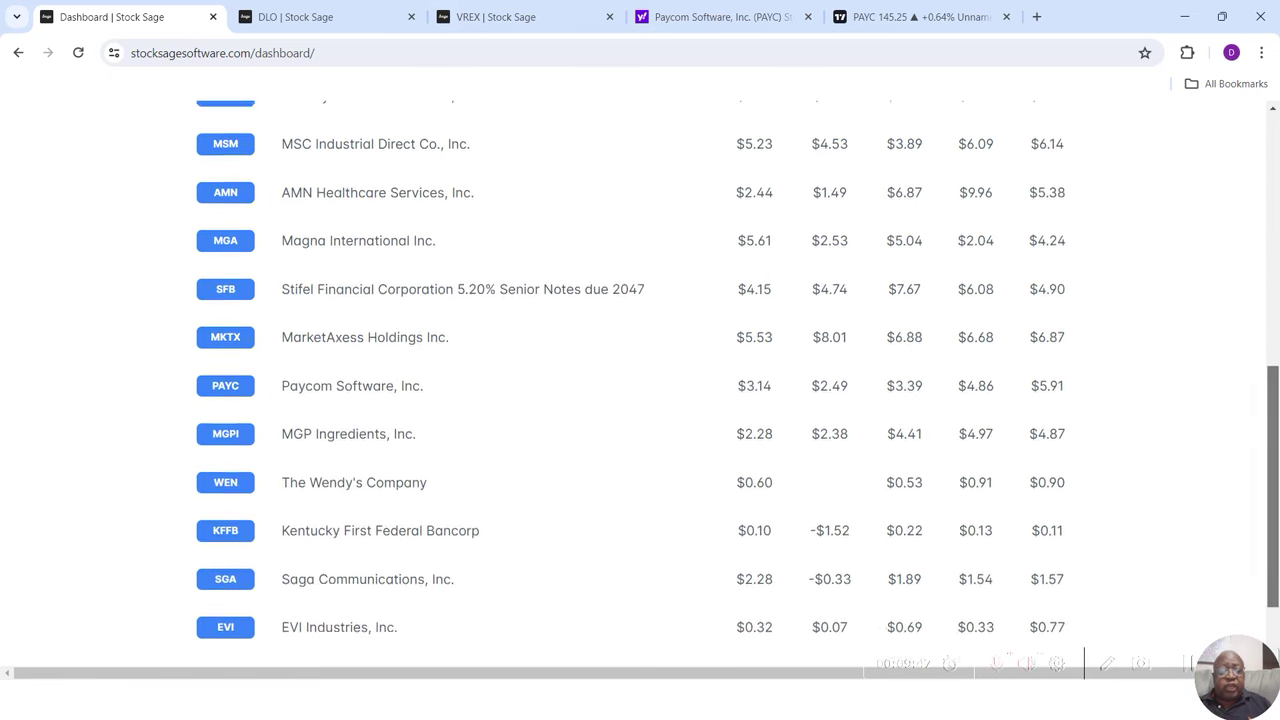
scroll(1237, 192, up, 4)
scroll(1237, 192, up, 1)
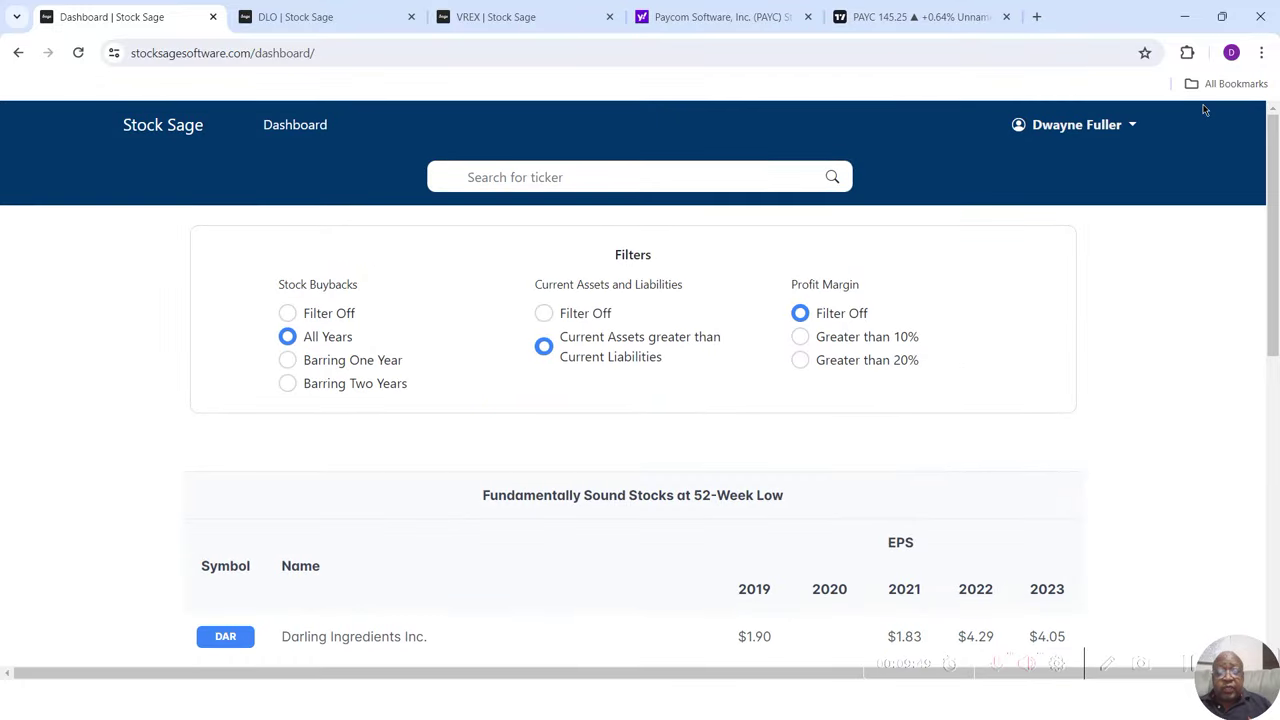
Step: Set the Profit Margin filter to greater than 10% and check the remaining stocks
click(800, 338)
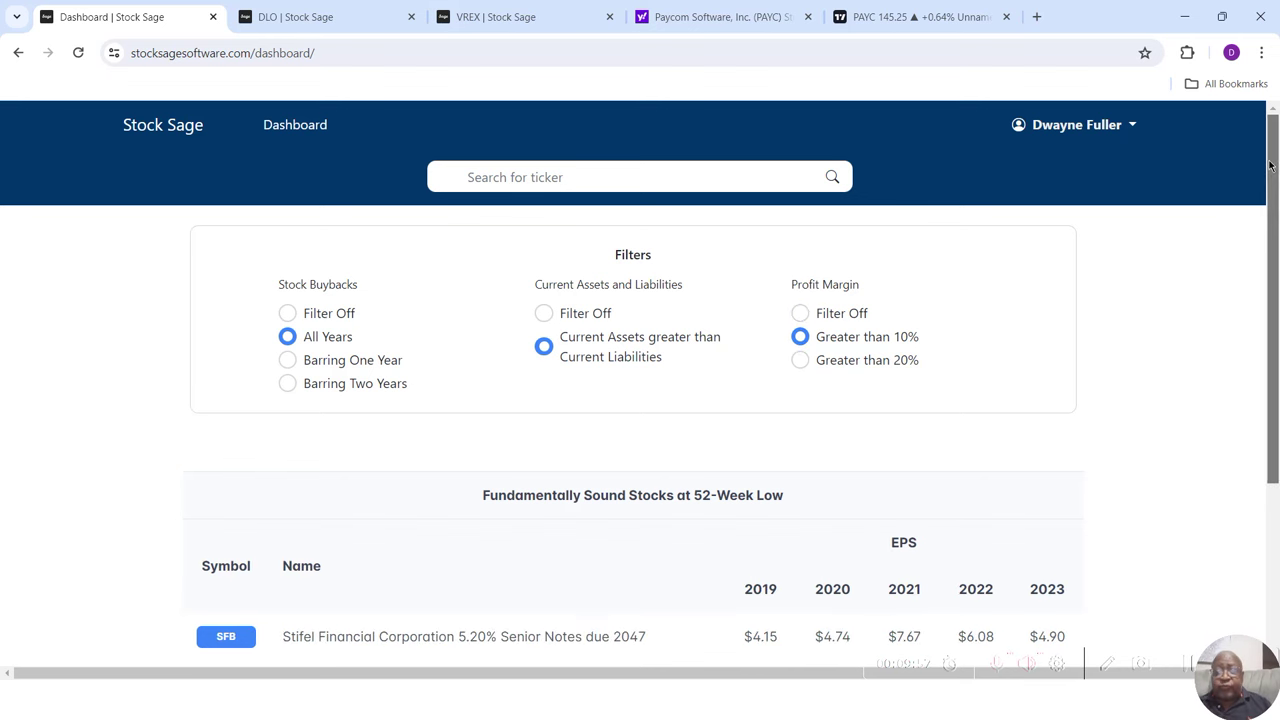
drag(1270, 165, 1270, 332)
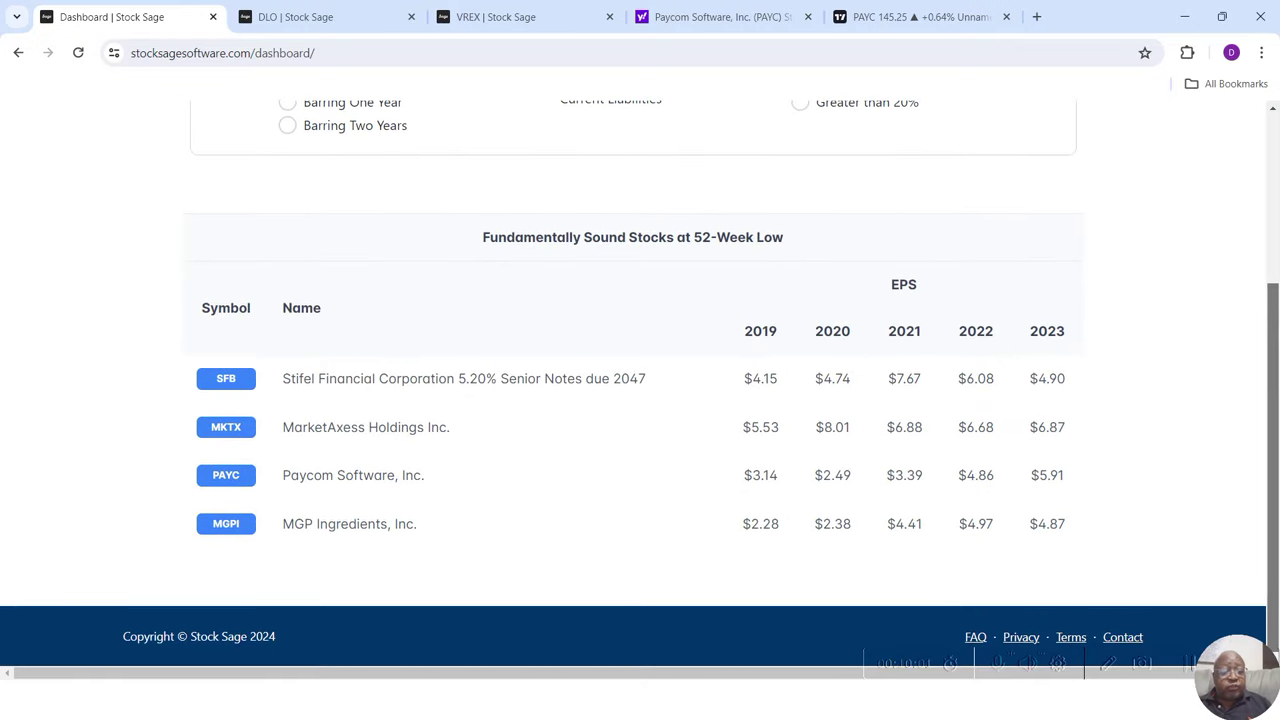
scroll(1250, 240, up, 3)
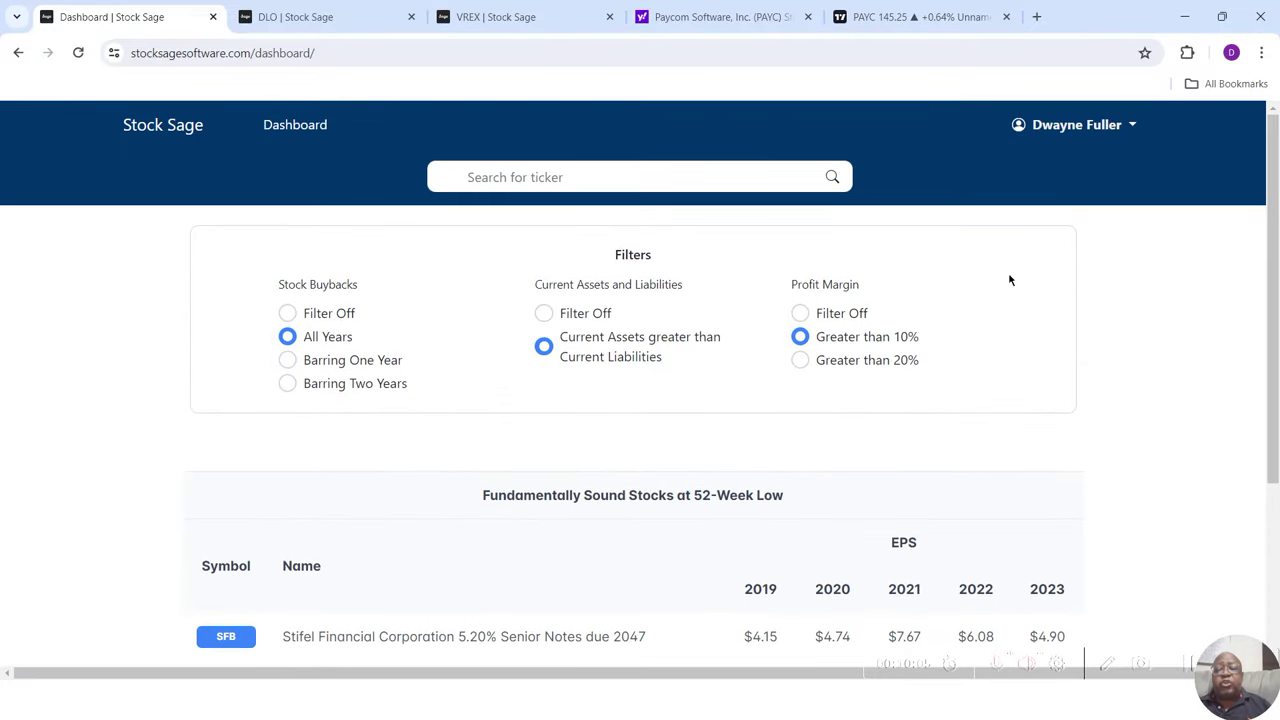
Step: Tighten Profit Margin to greater than 20%, leaving only MarketAxess, and go to the MKTX ticker page
click(802, 368)
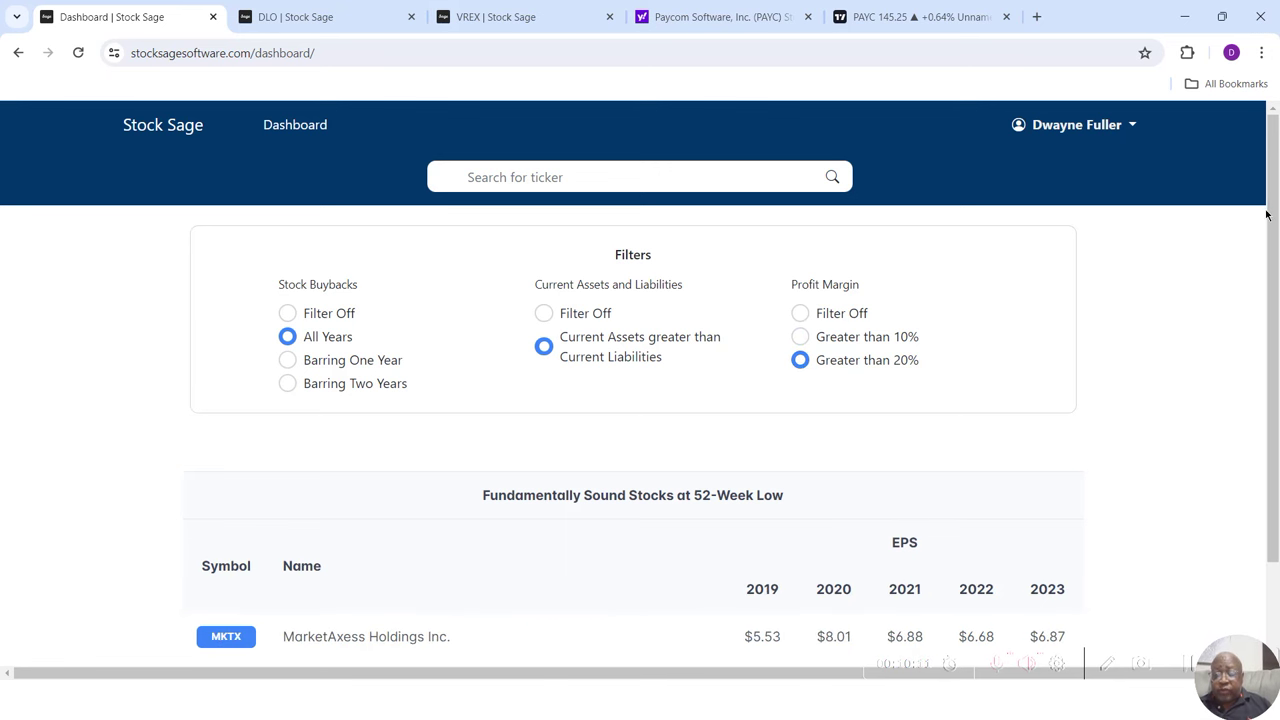
drag(1266, 211, 1149, 337)
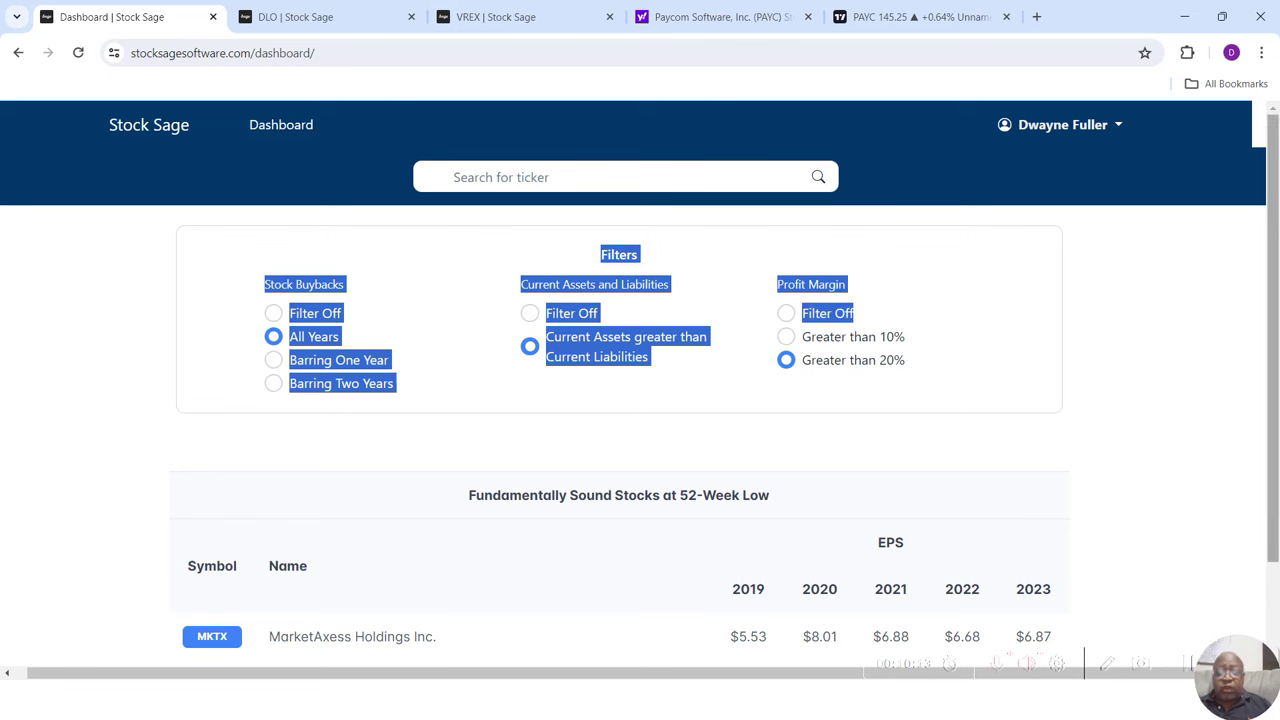
click(1117, 335)
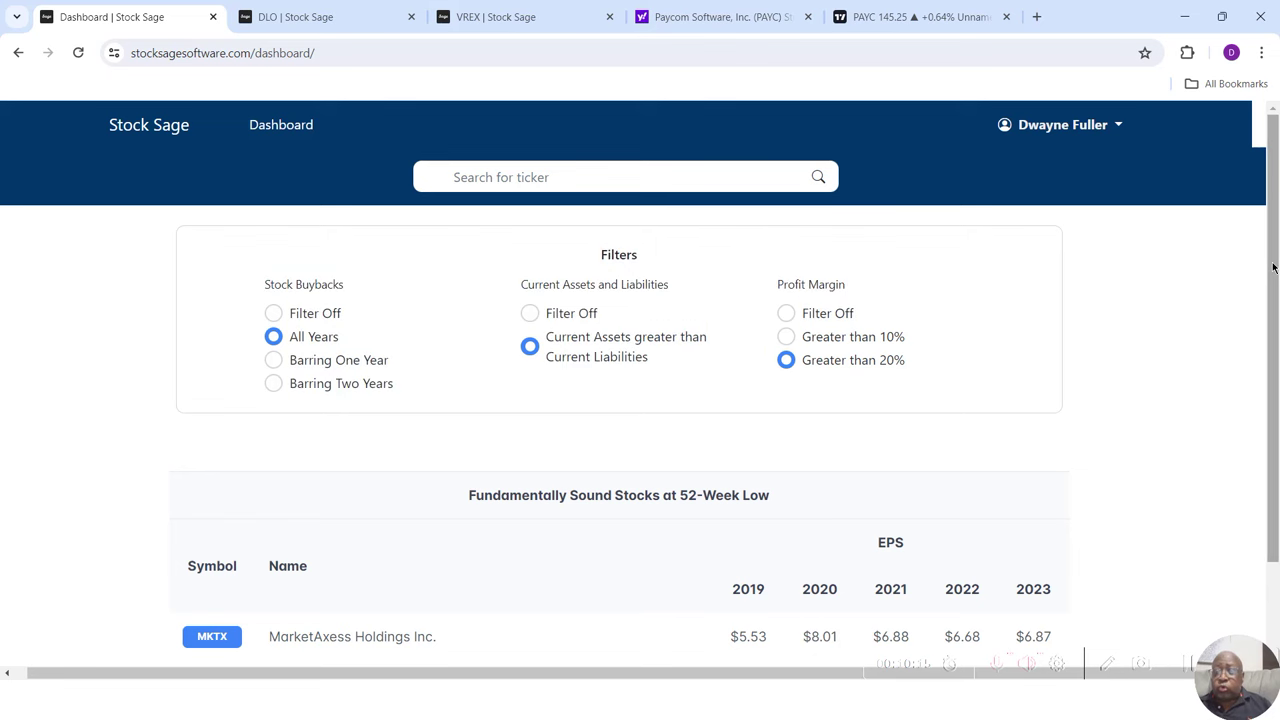
scroll(1273, 268, down, 2)
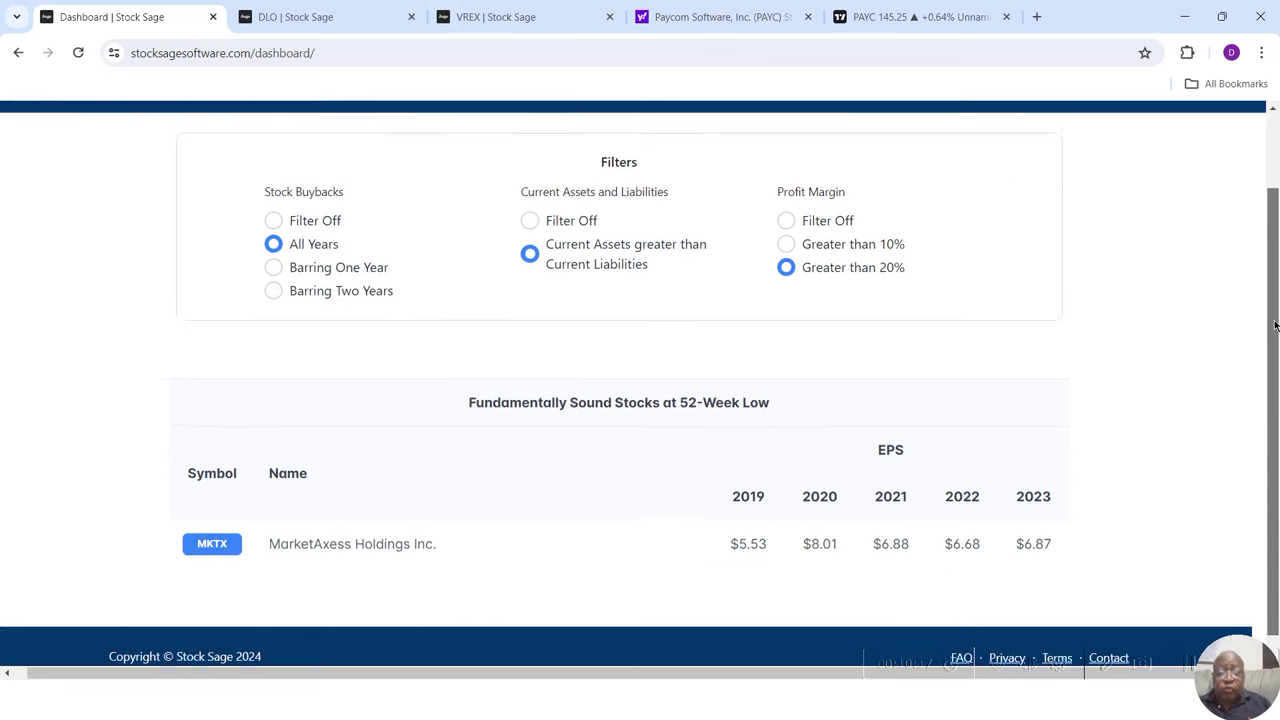
drag(1275, 325, 1255, 214)
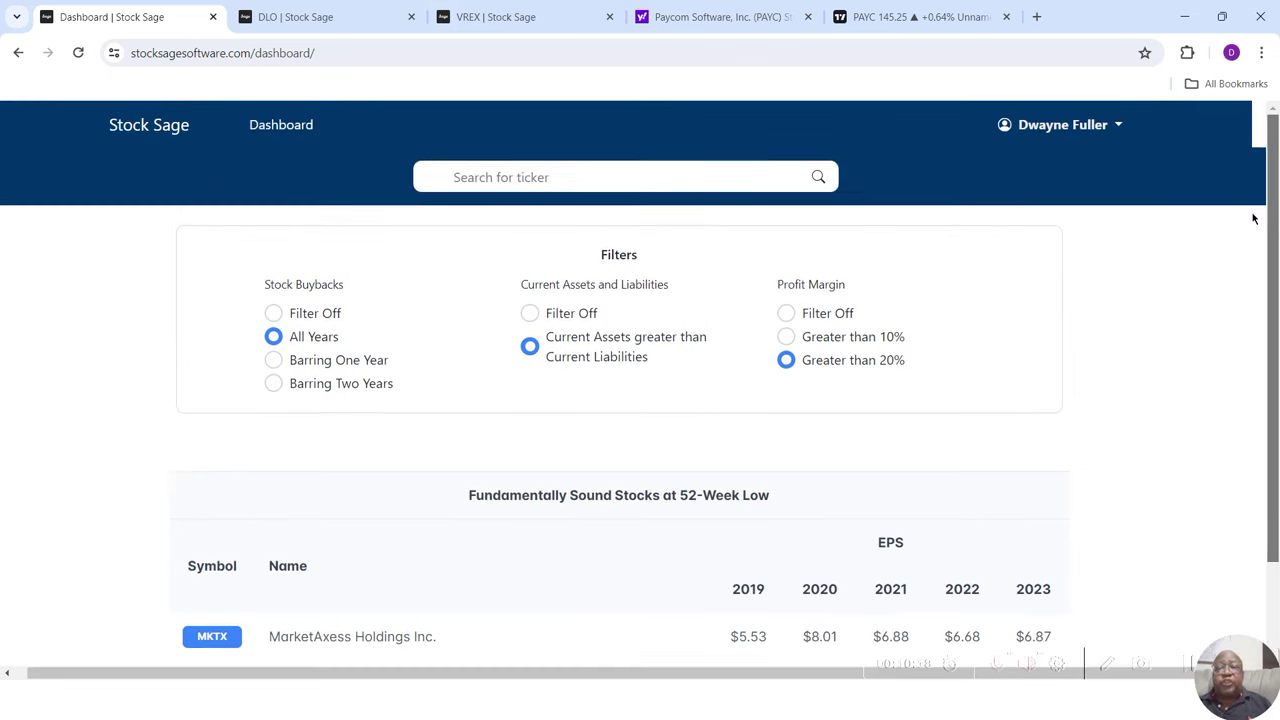
click(204, 638)
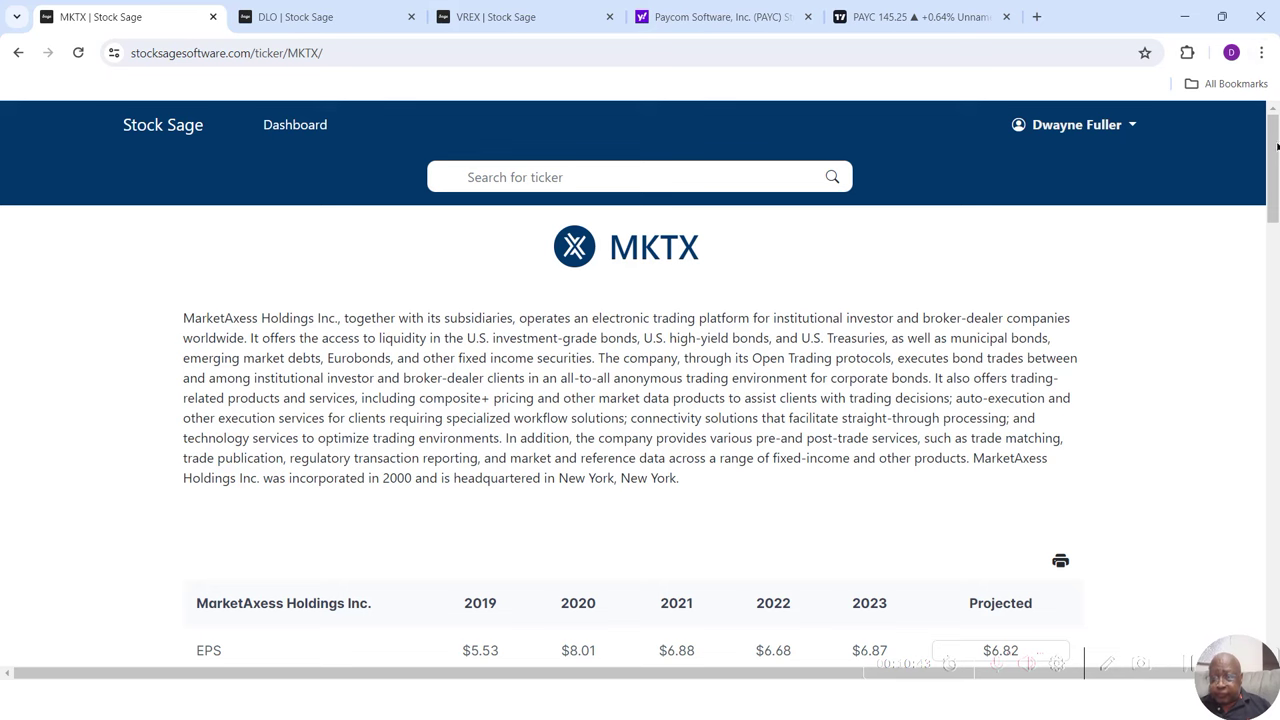
Step: Scroll to the MKTX financial table showing projected EPS $6.82, 52-week low $205.97 and low PE 30.2
drag(1273, 165, 1273, 230)
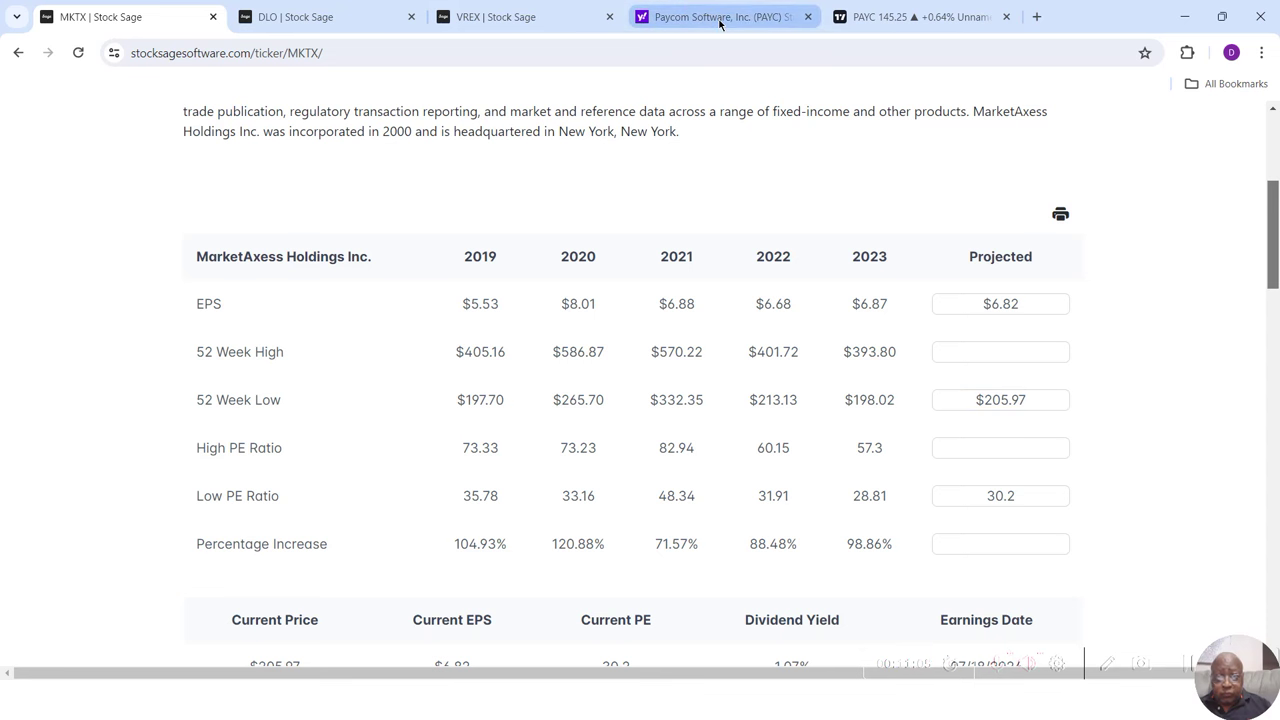
mouse_move(720, 24)
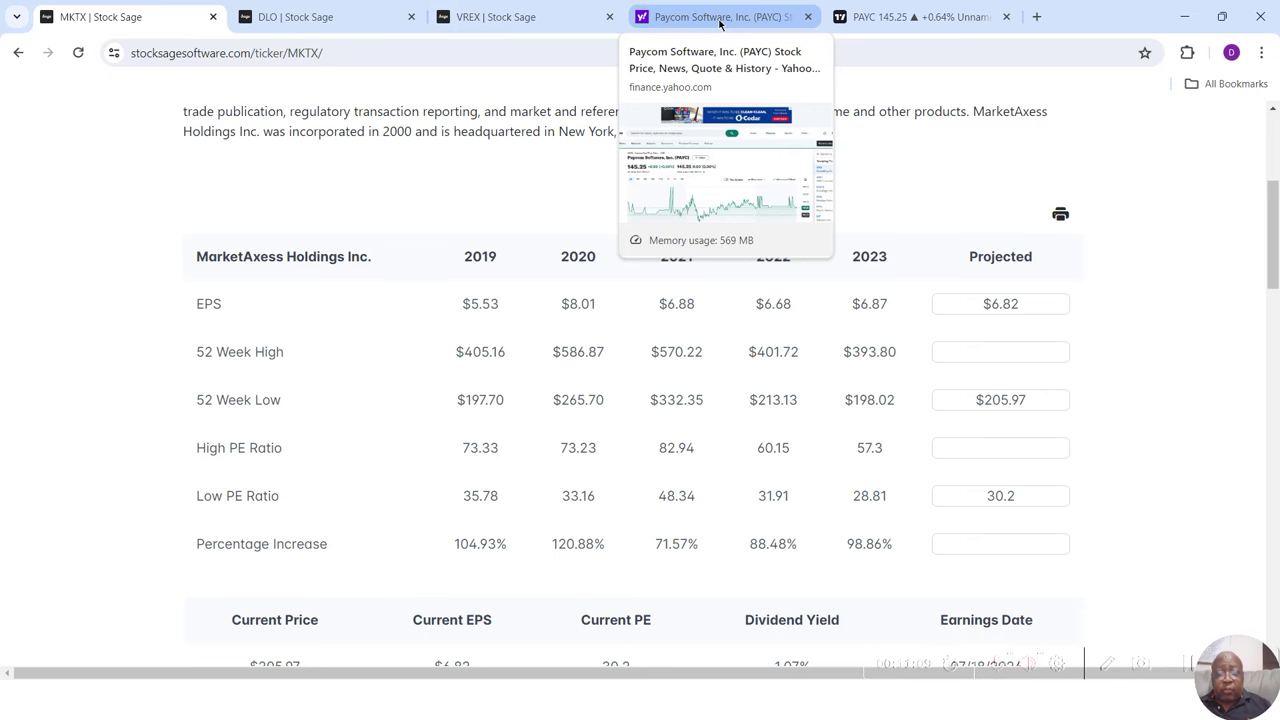
Step: In the Yahoo Finance tab, look up 'mktx' and go to the MarketAxess quote page
click(720, 20)
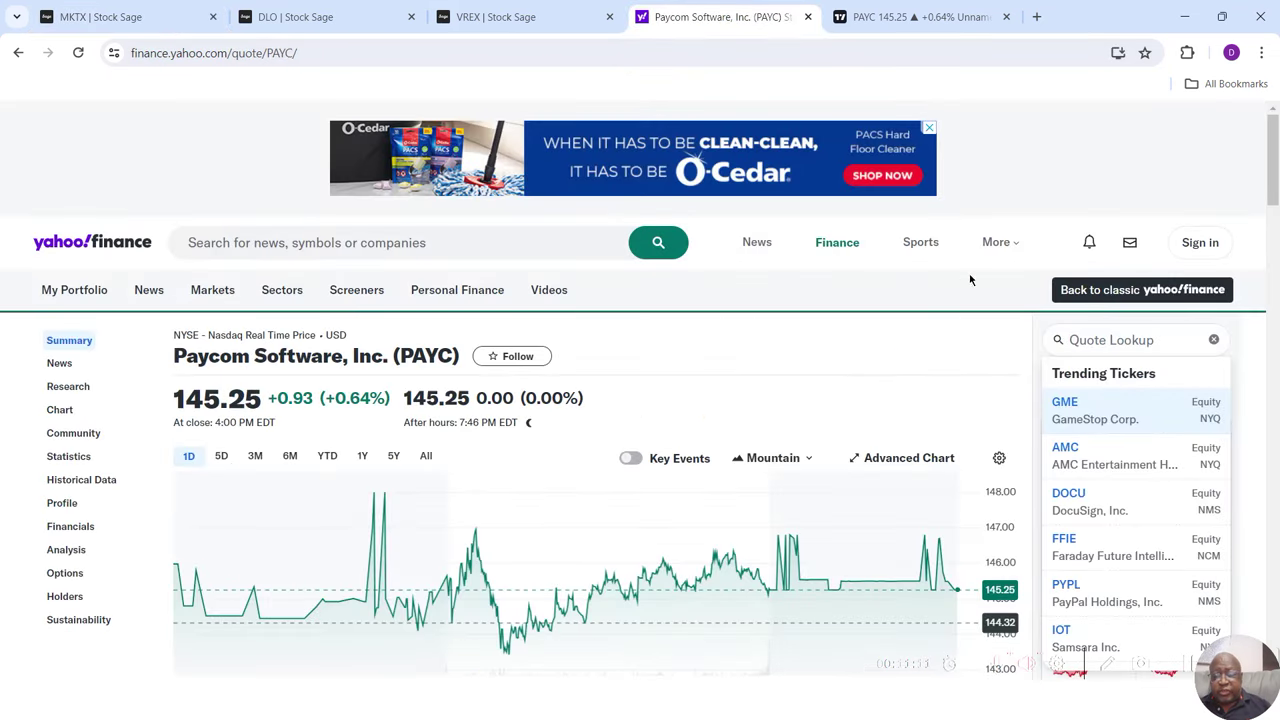
click(1124, 340)
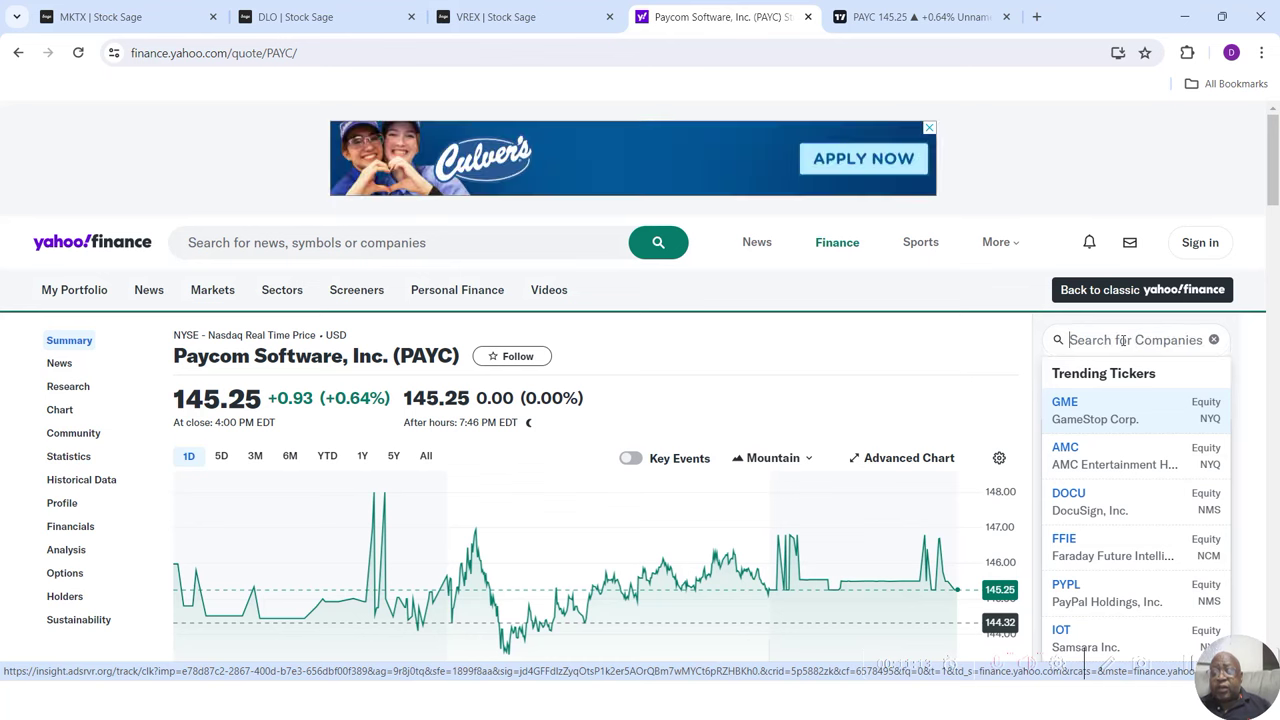
text(mk)
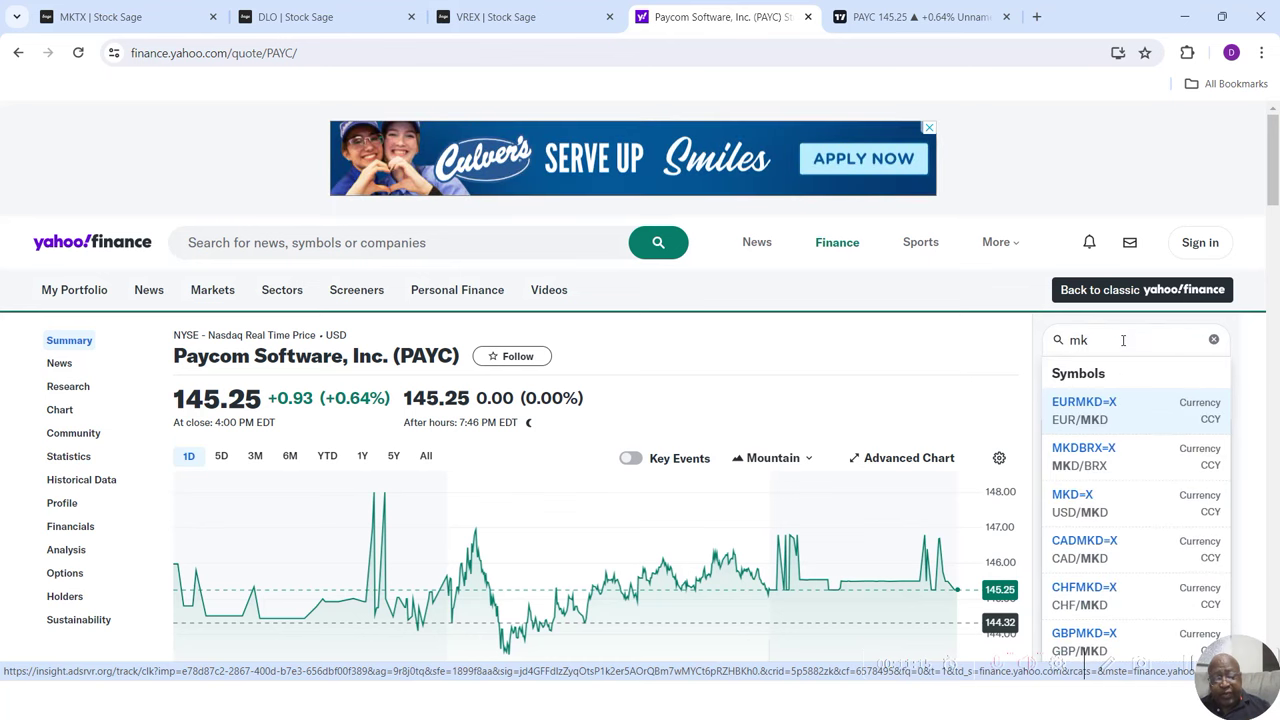
text(tx)
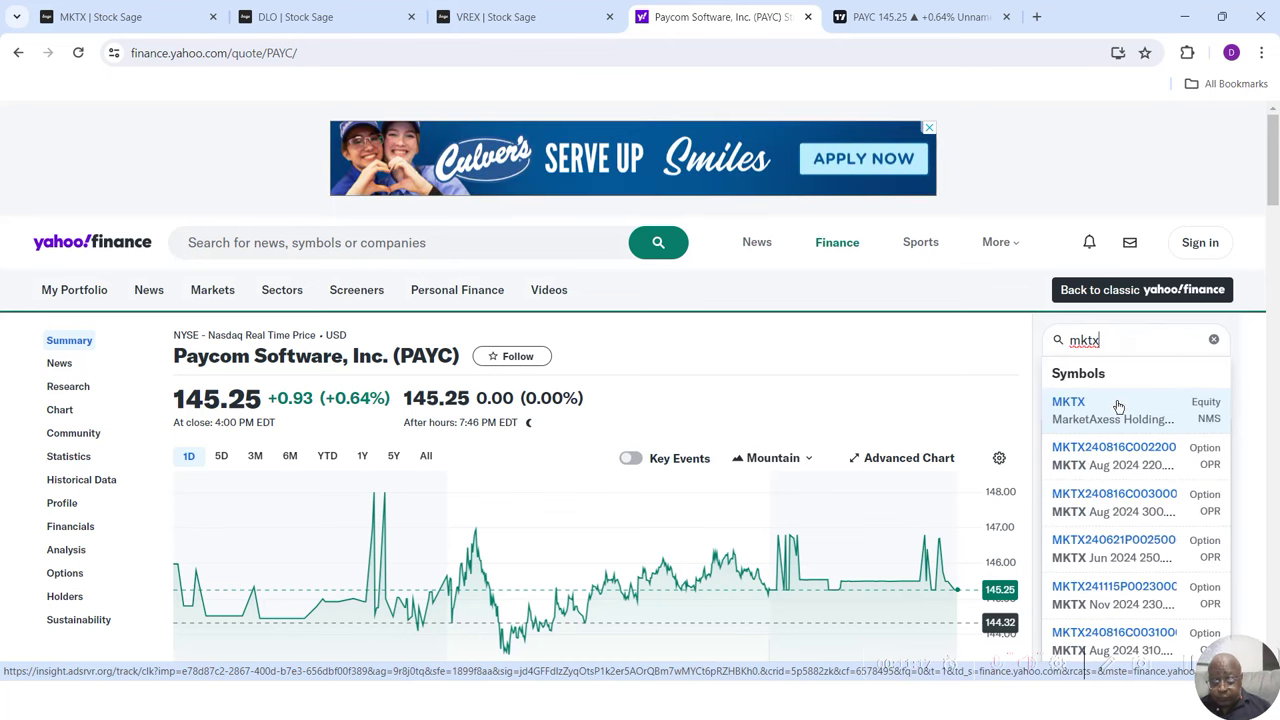
click(1118, 407)
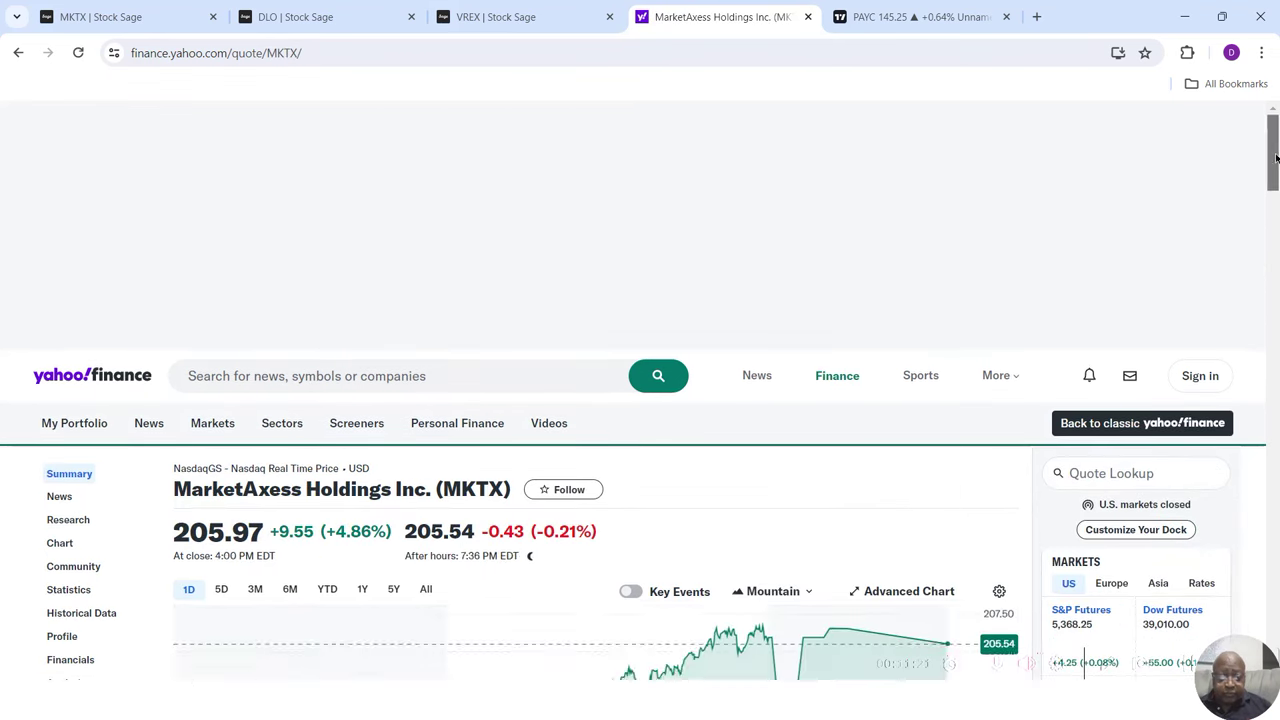
Step: Read MKTX's 1y Target Est of 235.67, then return to the Stock Sage MKTX tab
drag(1276, 157, 1276, 199)
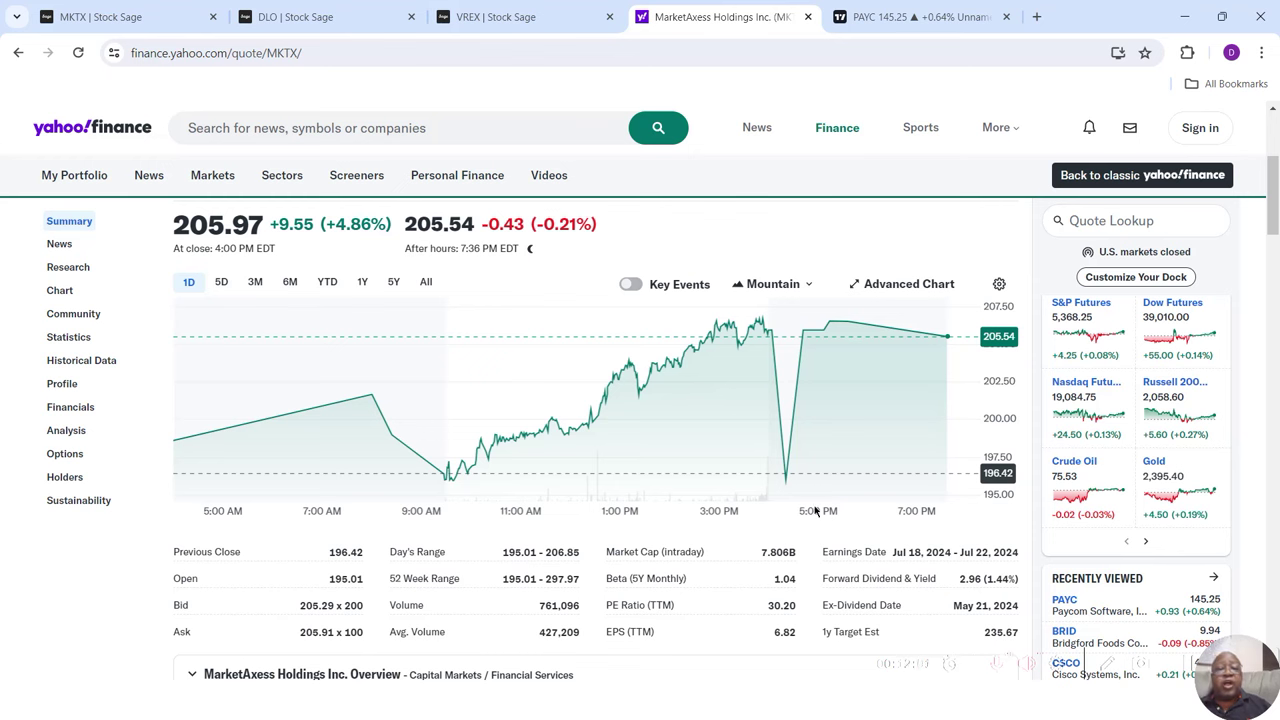
mouse_move(447, 188)
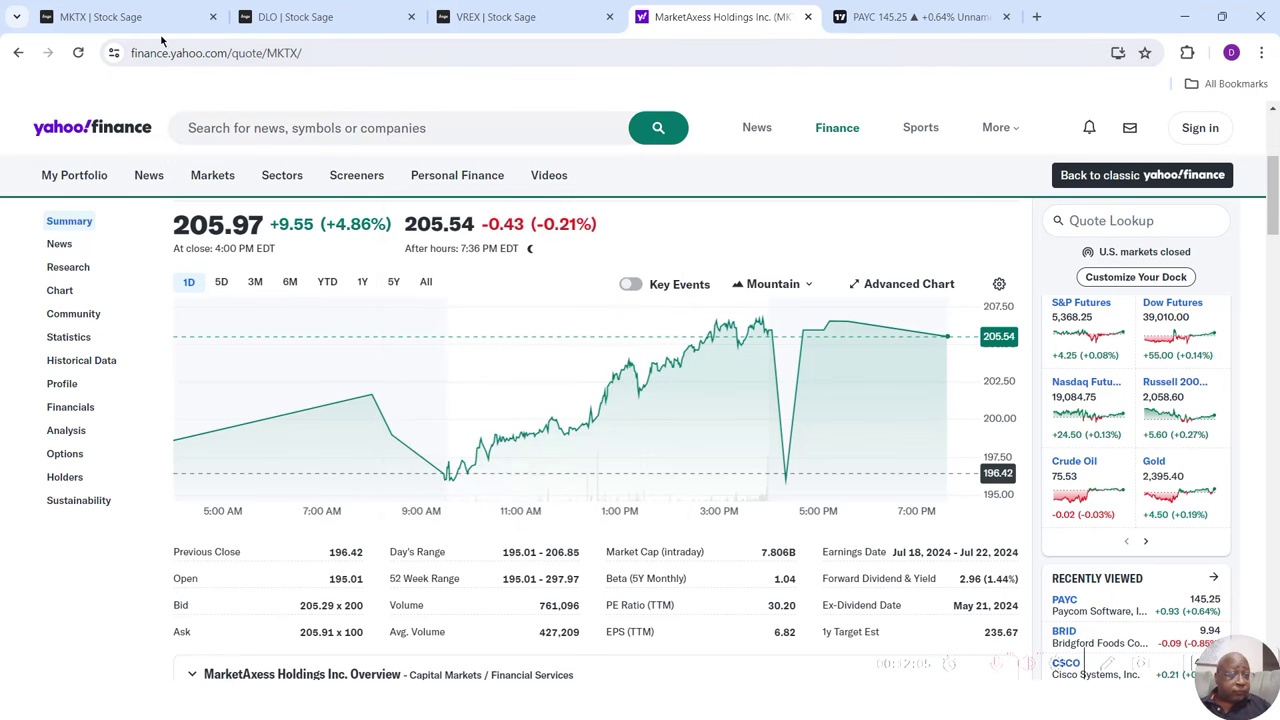
click(122, 22)
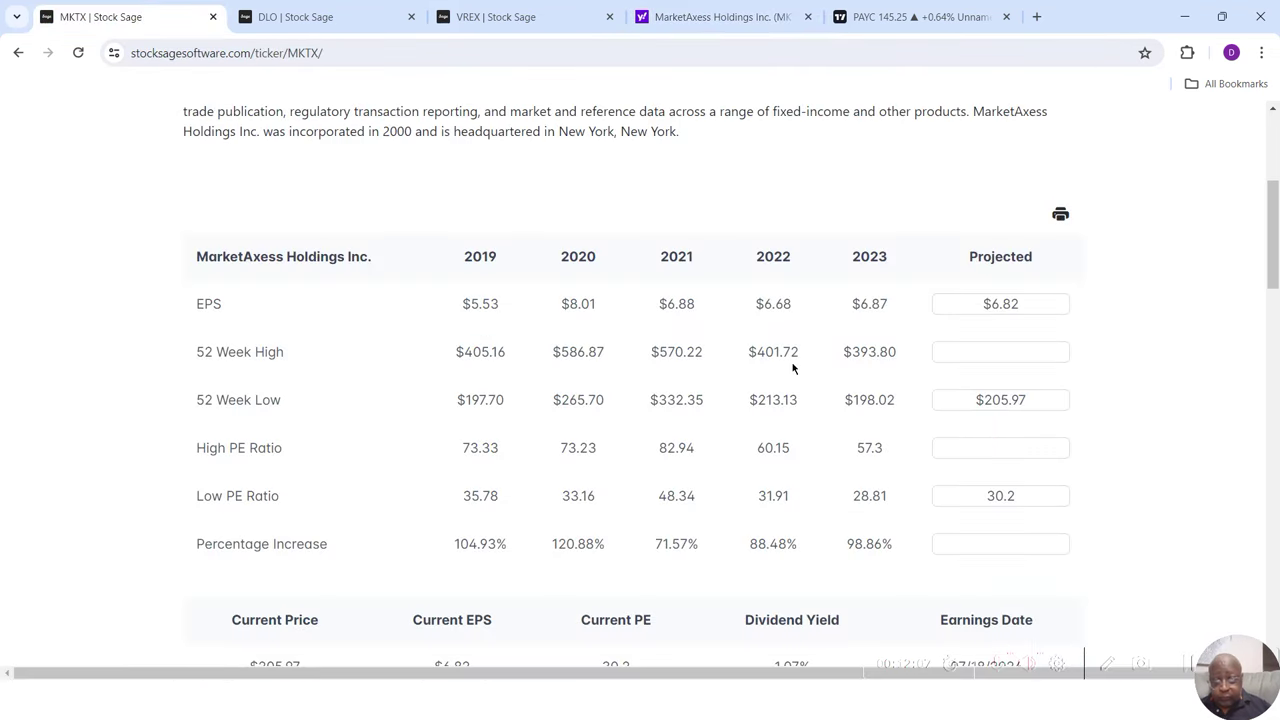
Step: Enter $235.67 as MKTX's projected 52 Week High, yielding a 34.56 high PE and 14.42% increase
click(1031, 349)
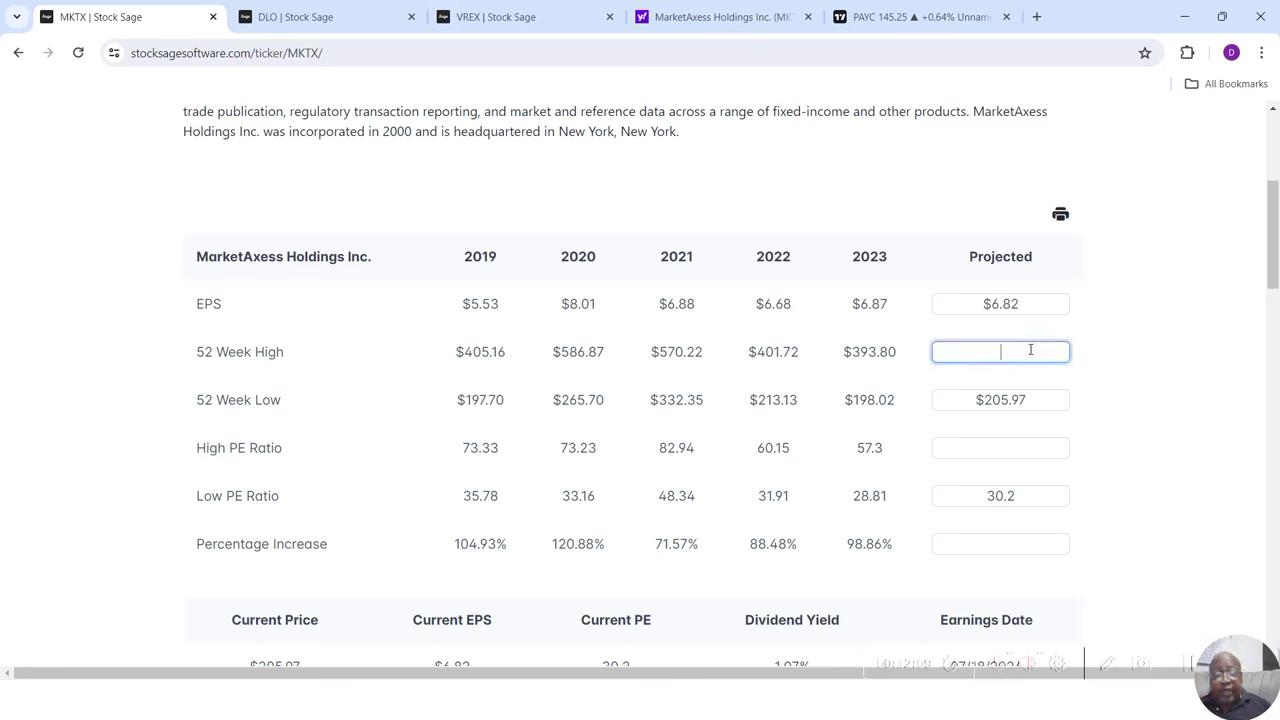
text(2)
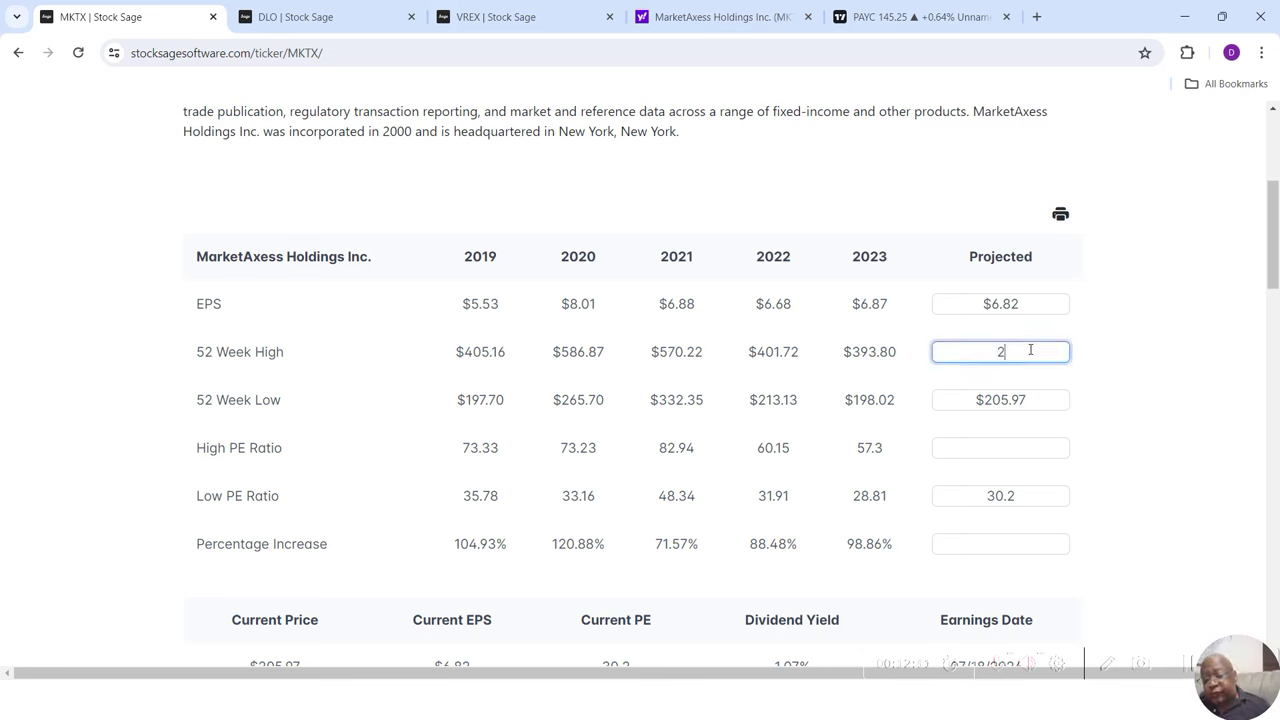
text(35.67)
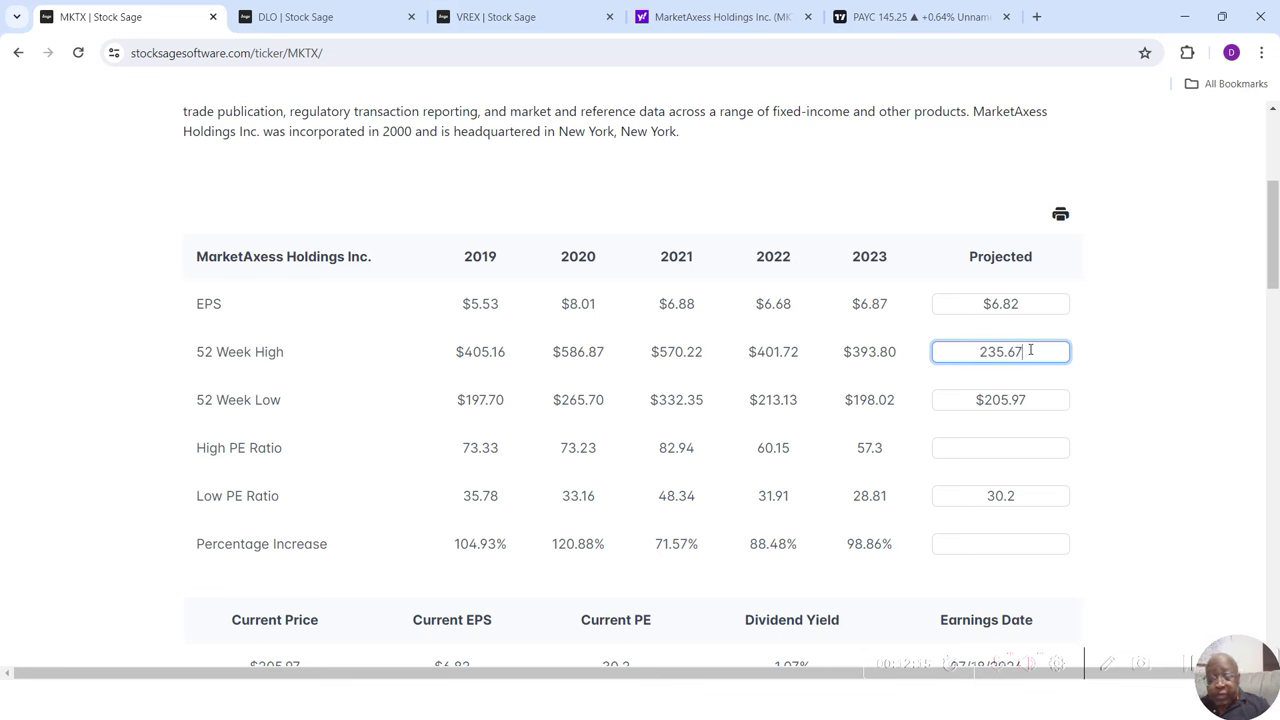
key(Return)
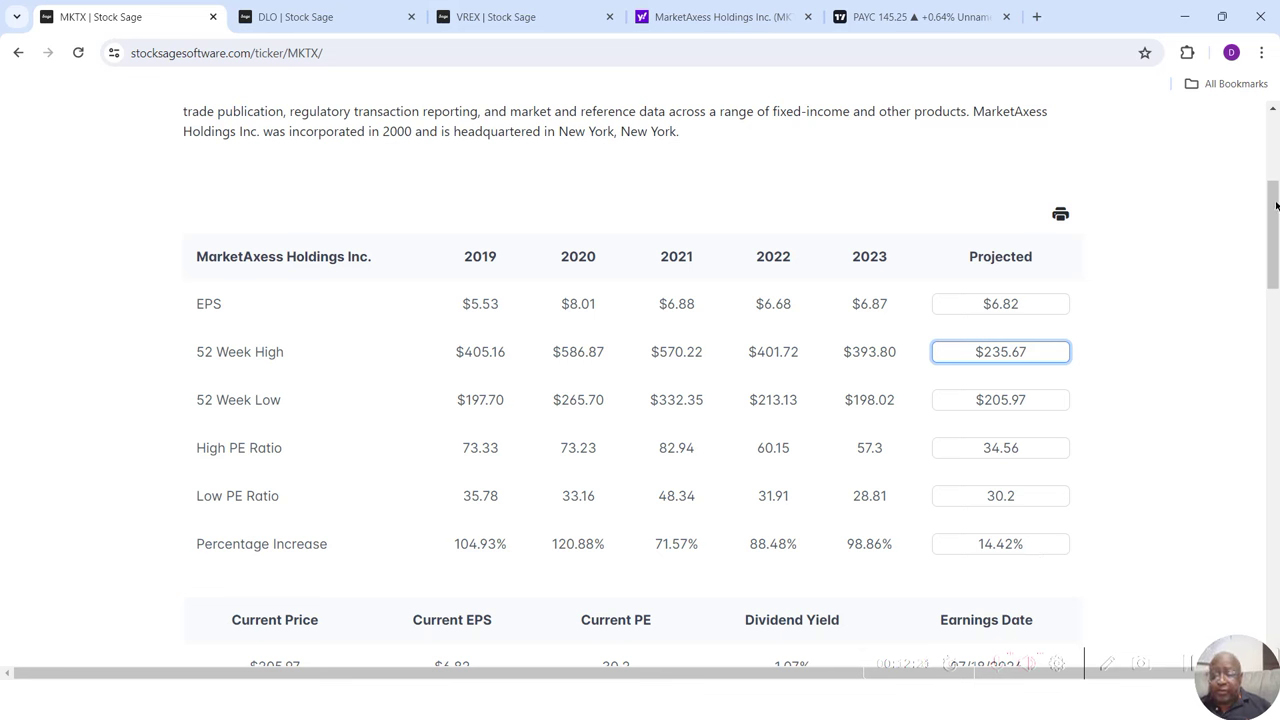
drag(1276, 205, 1276, 230)
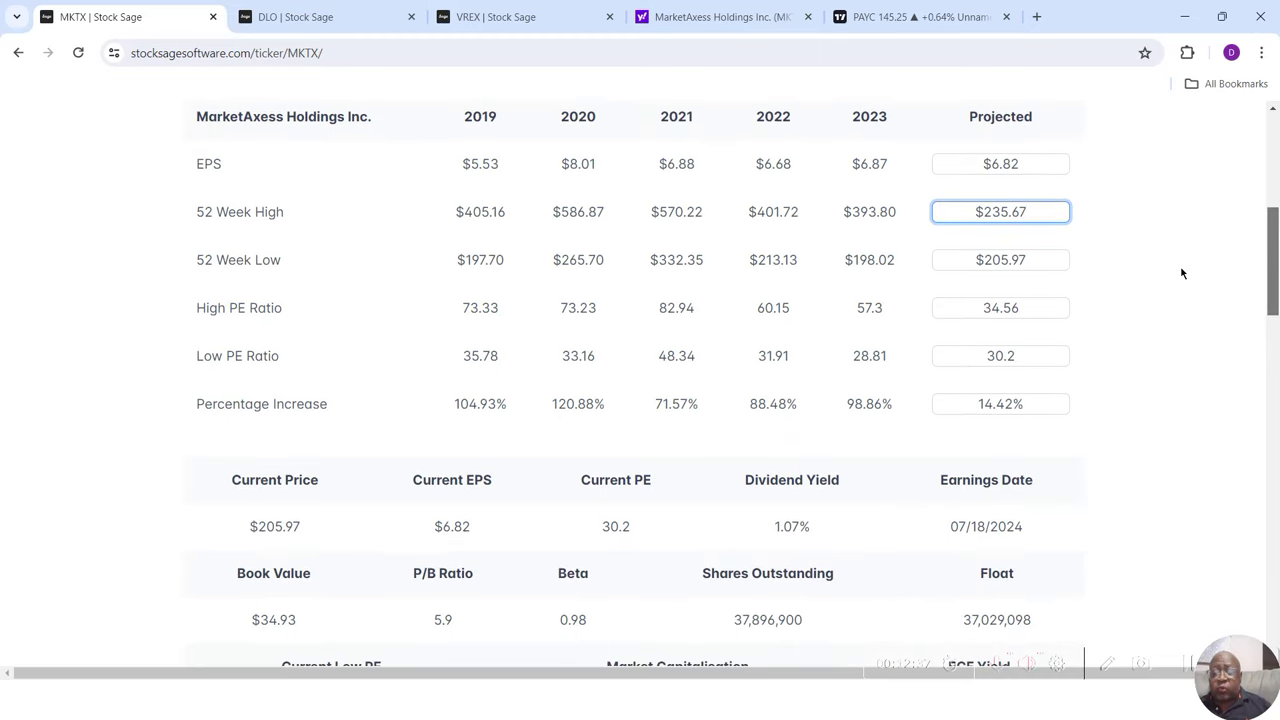
Step: Scroll MKTX's page down to the Income Statement, where profit margins fall from 43.44% to 34.37%
drag(1273, 247, 1273, 275)
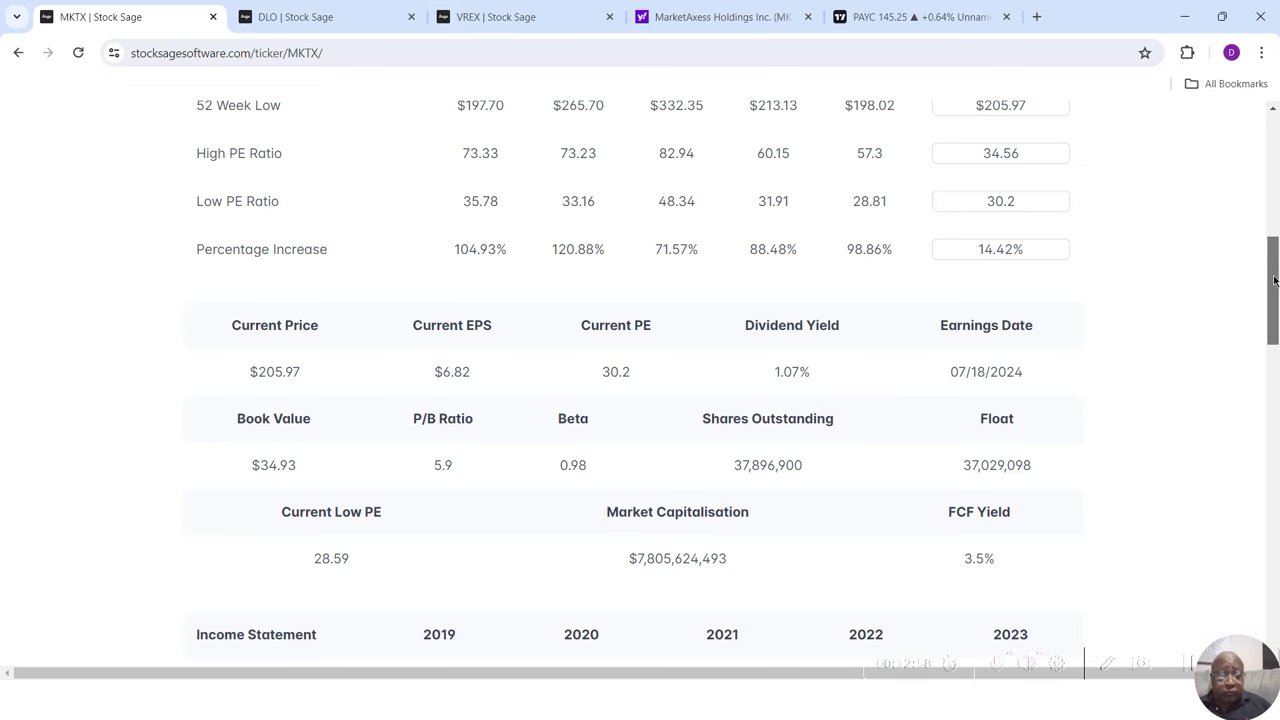
scroll(1274, 283, down, 1)
scroll(1274, 283, down, 1)
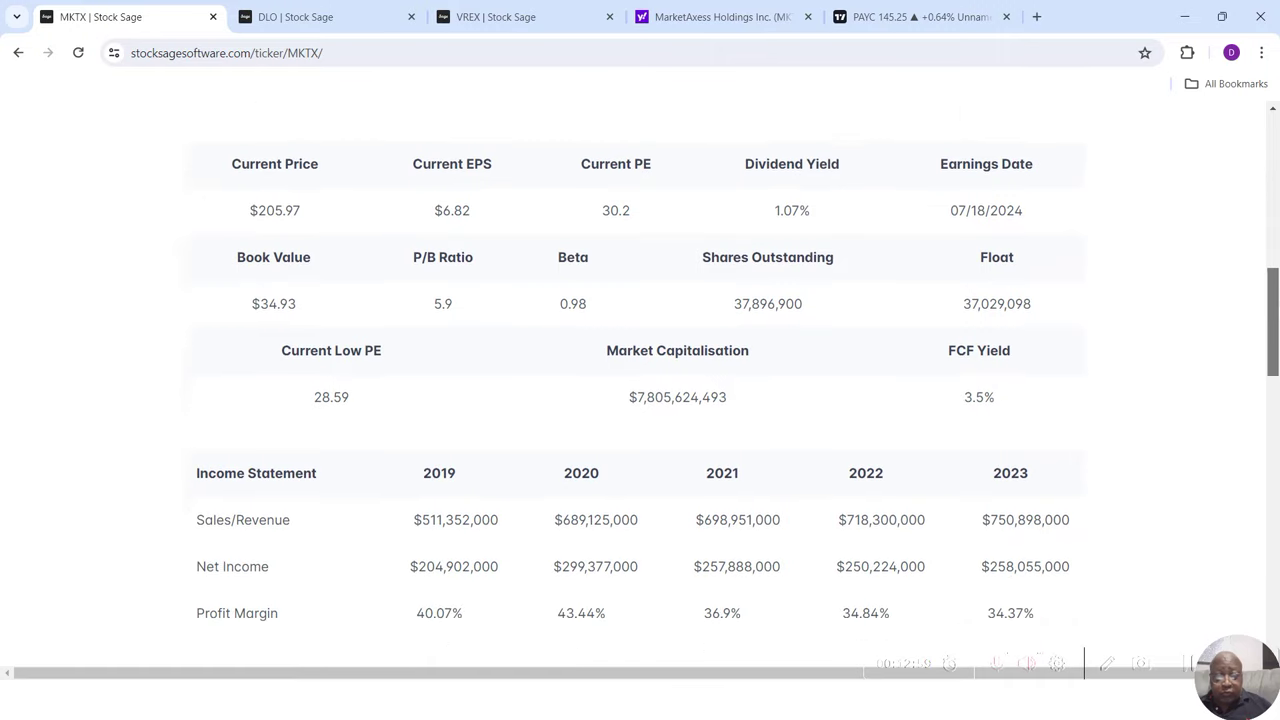
scroll(1274, 300, down, 1)
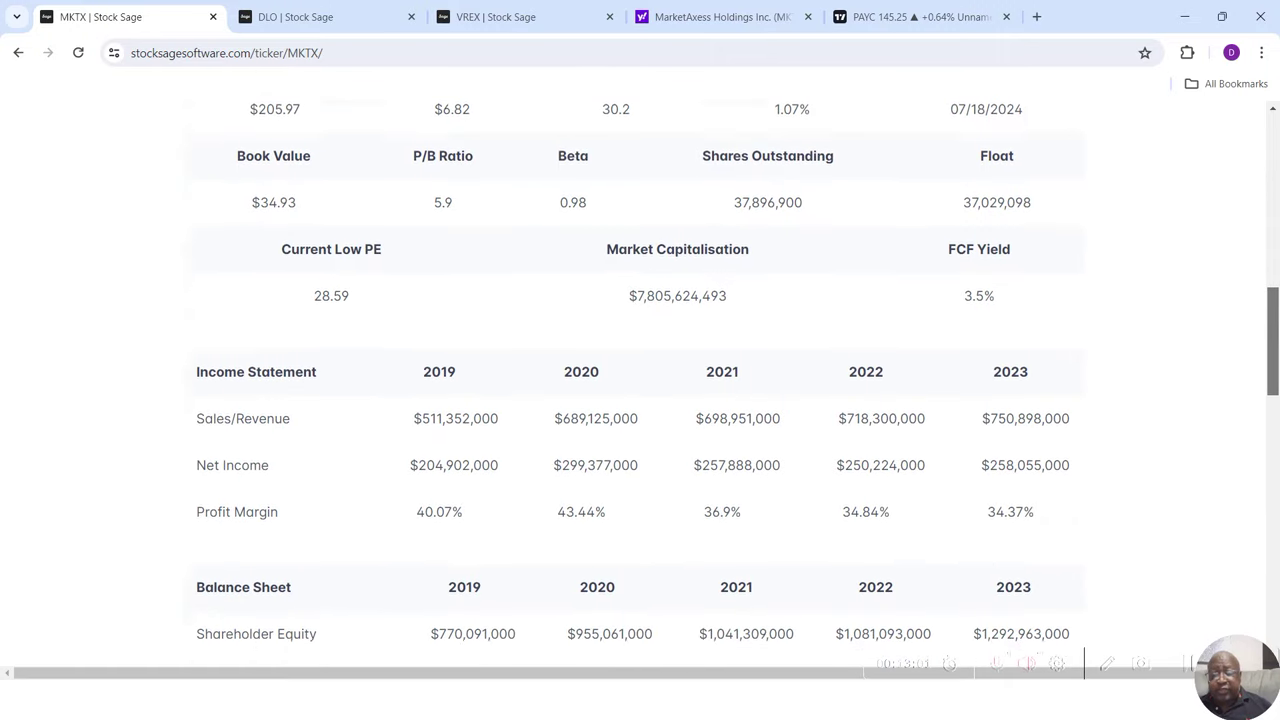
scroll(640, 383, down, 2)
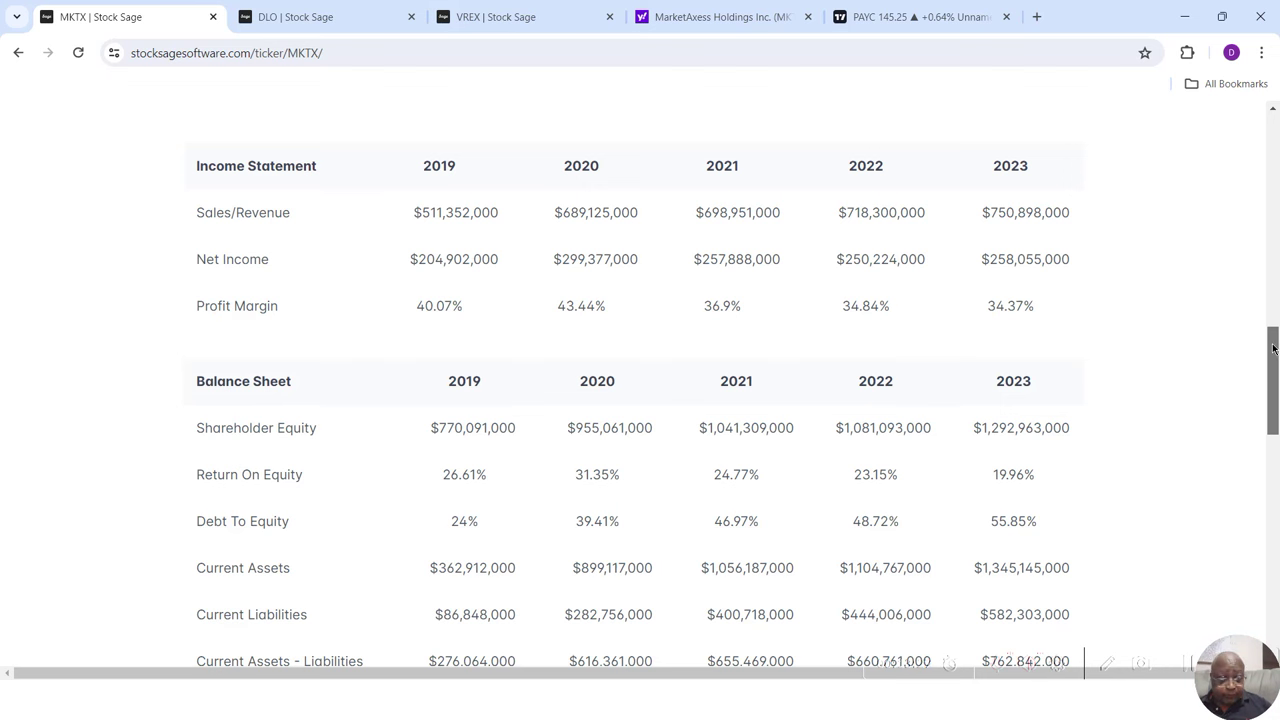
Step: Scroll through MKTX's Balance Sheet to the Cash Flow Statement showing $307,670,000 2023 free cash flow
scroll(1273, 347, down, 2)
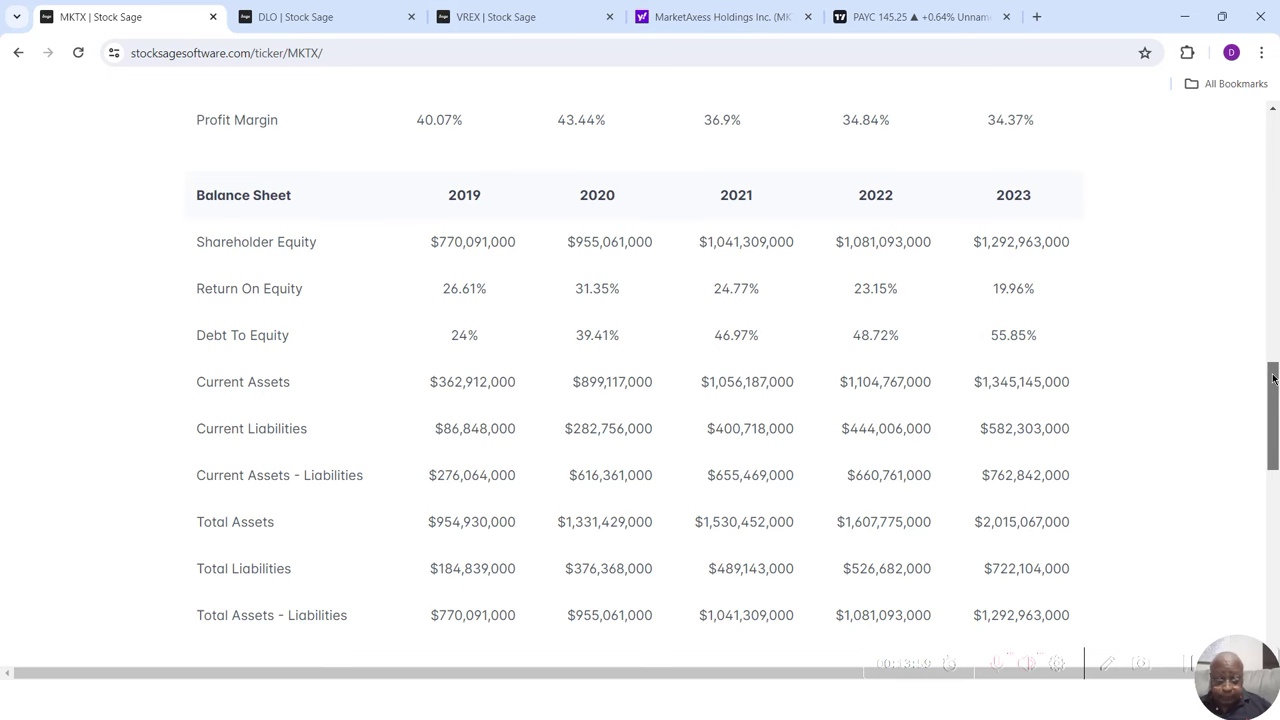
scroll(1273, 378, down, 3)
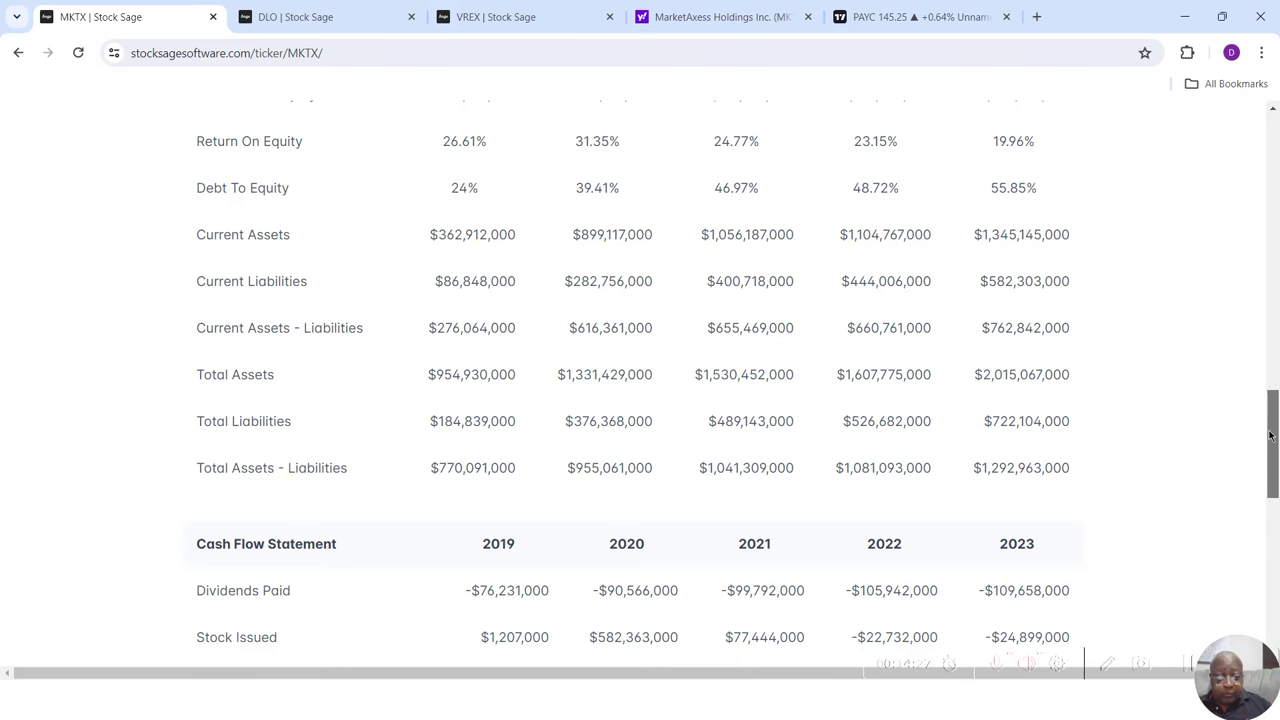
drag(1270, 435, 1270, 505)
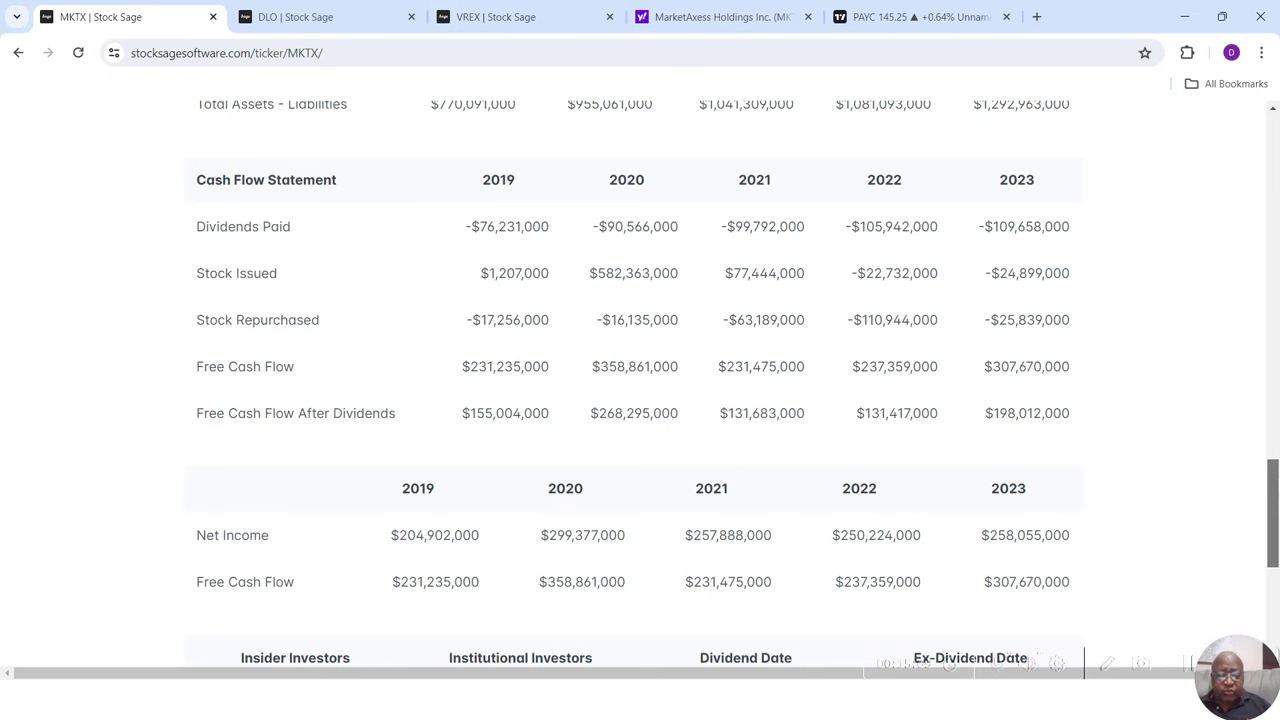
scroll(640, 380, down, 5)
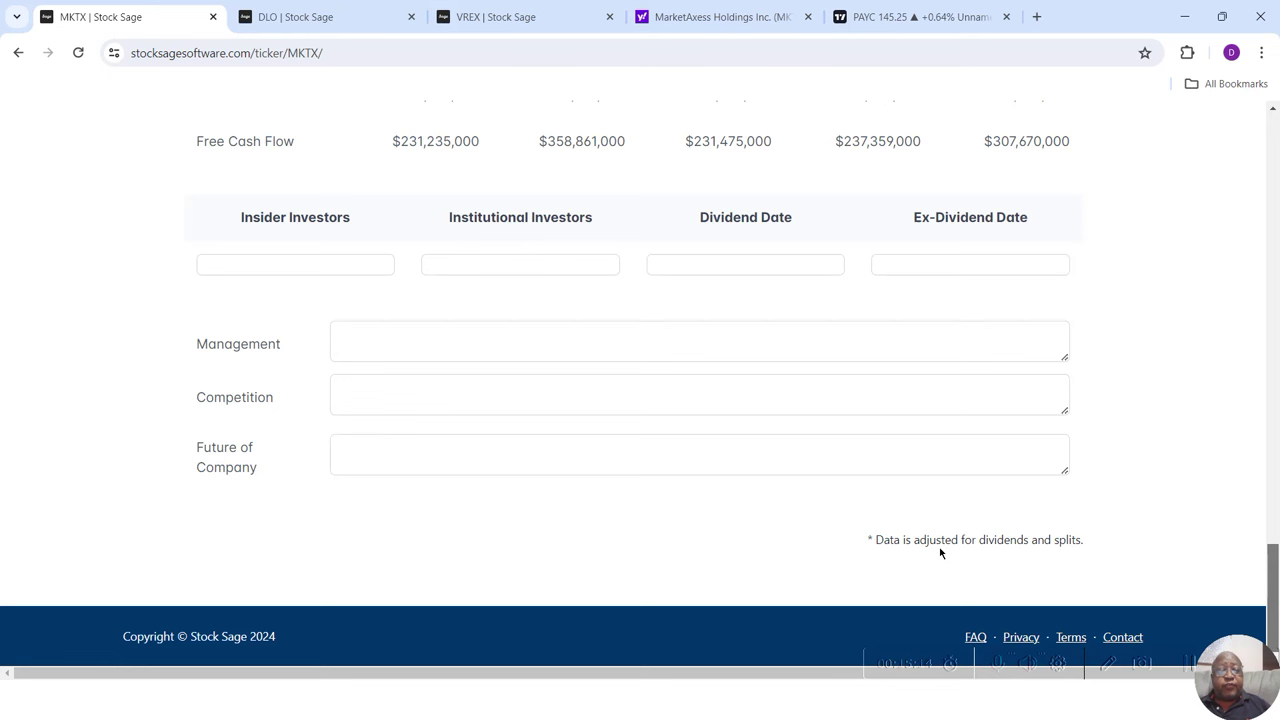
click(492, 400)
click(271, 266)
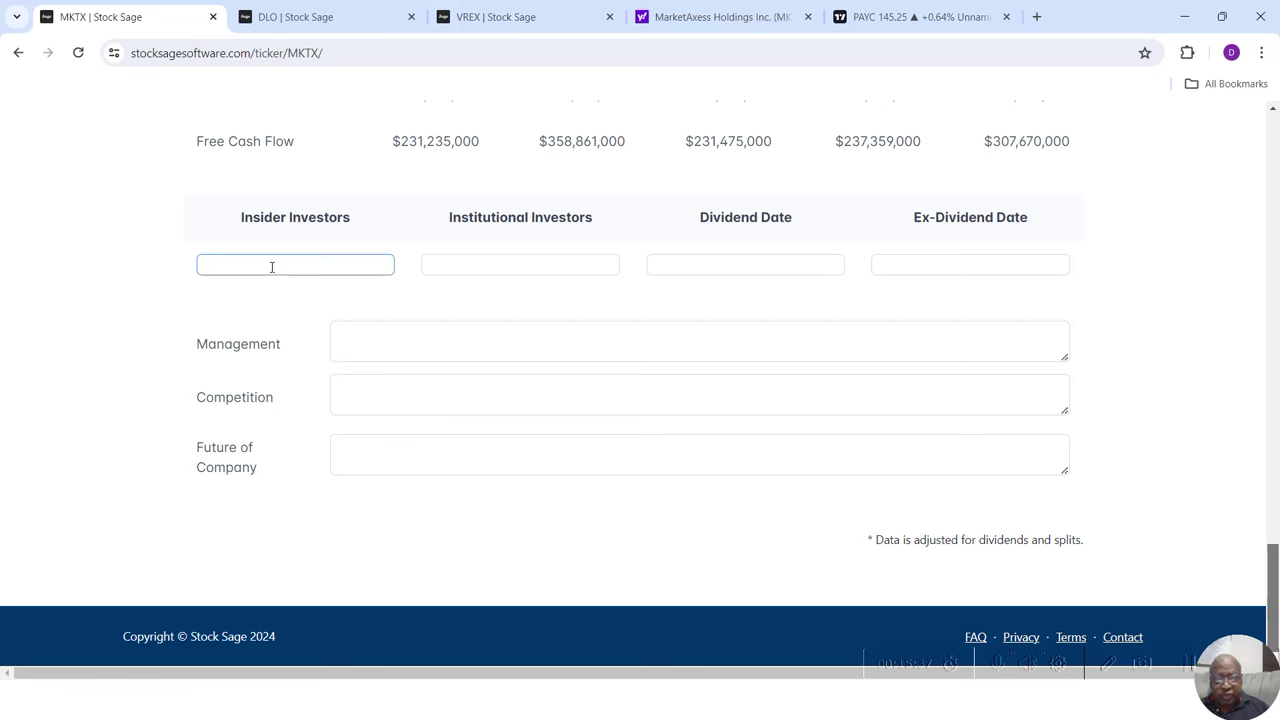
click(611, 294)
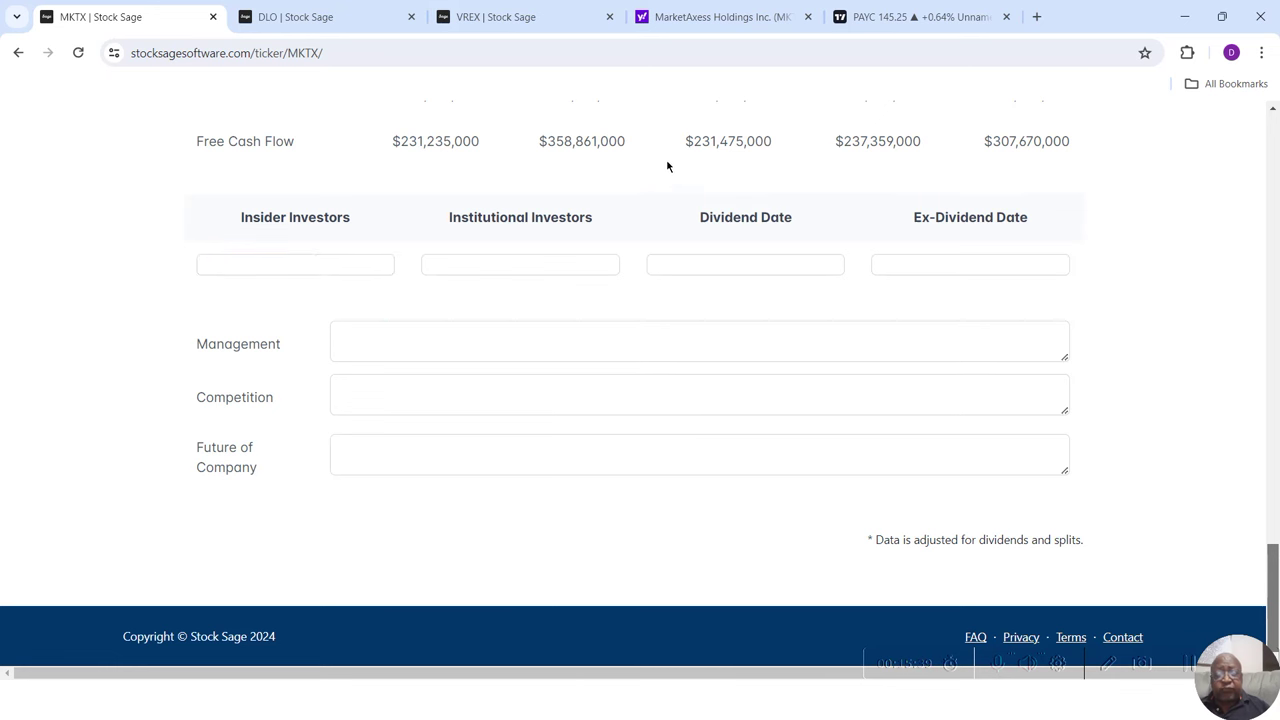
click(989, 259)
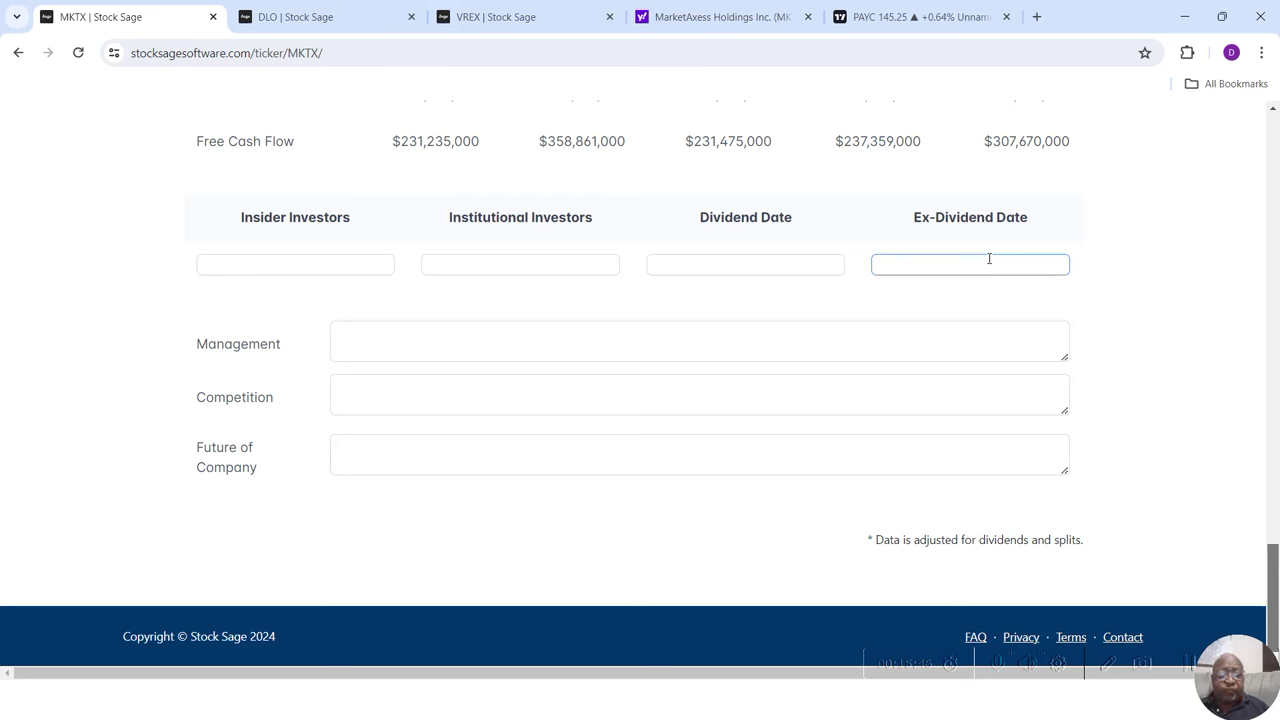
click(786, 337)
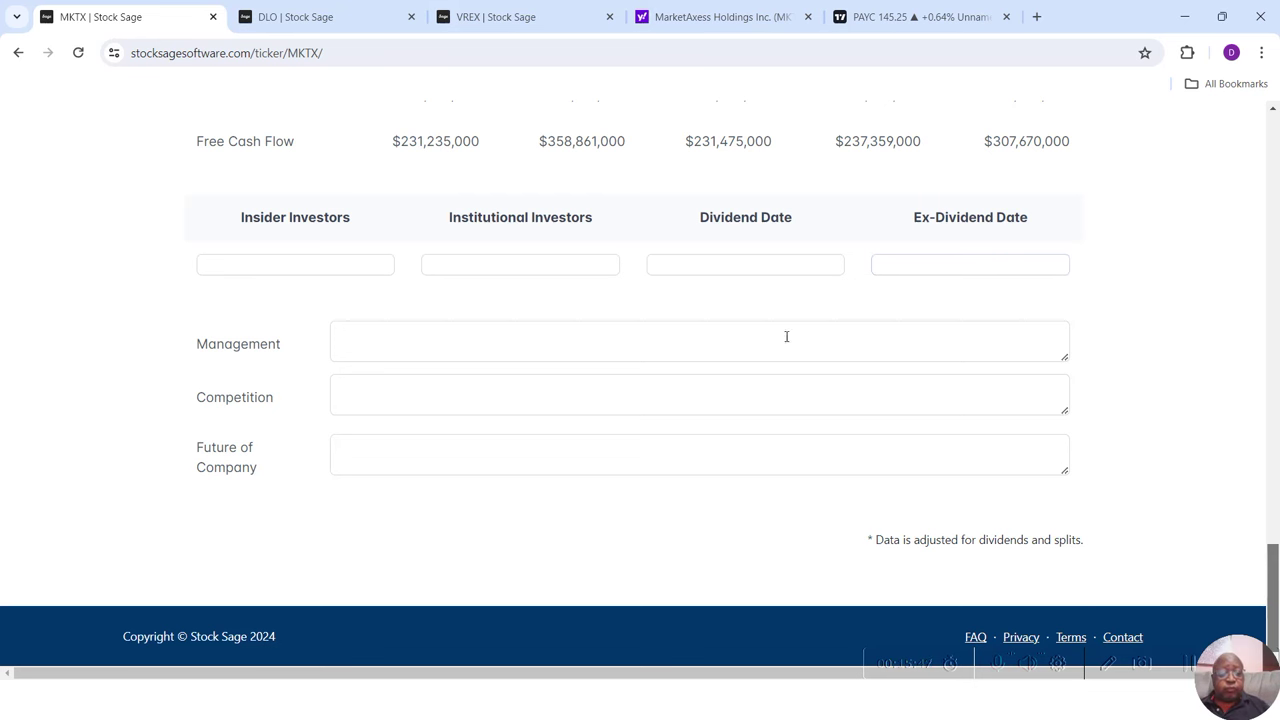
click(602, 382)
click(448, 327)
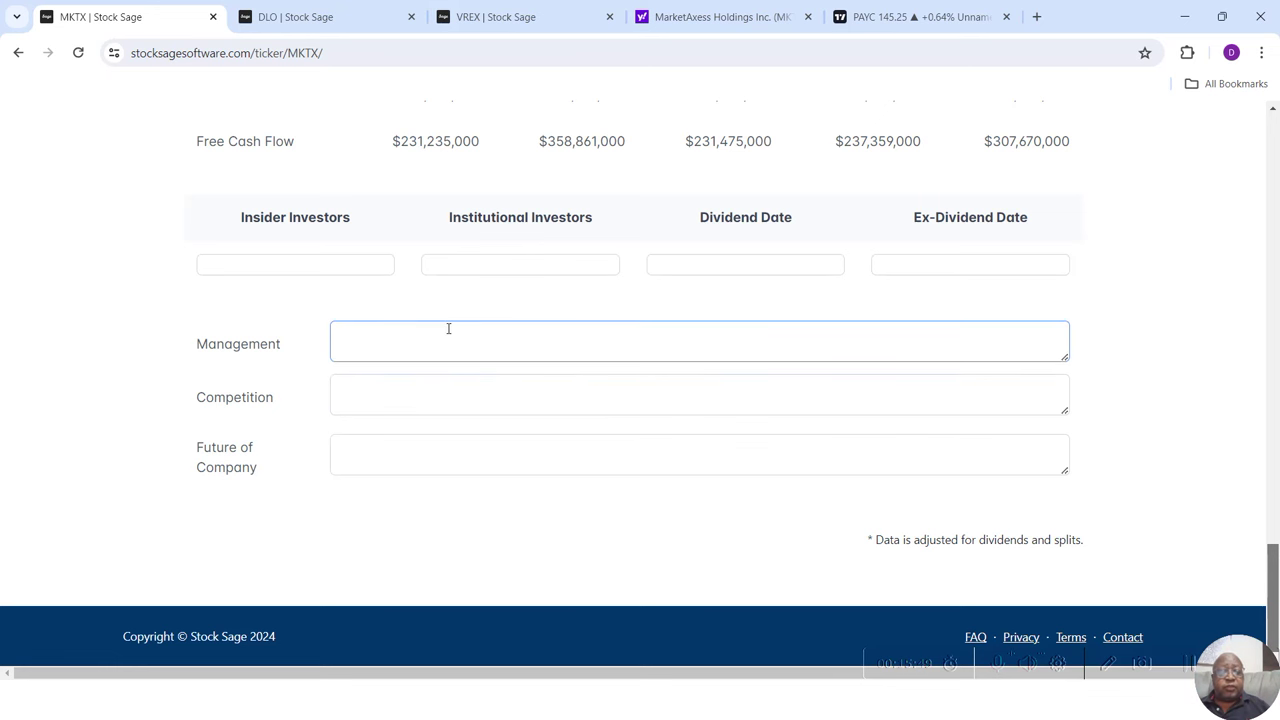
click(442, 390)
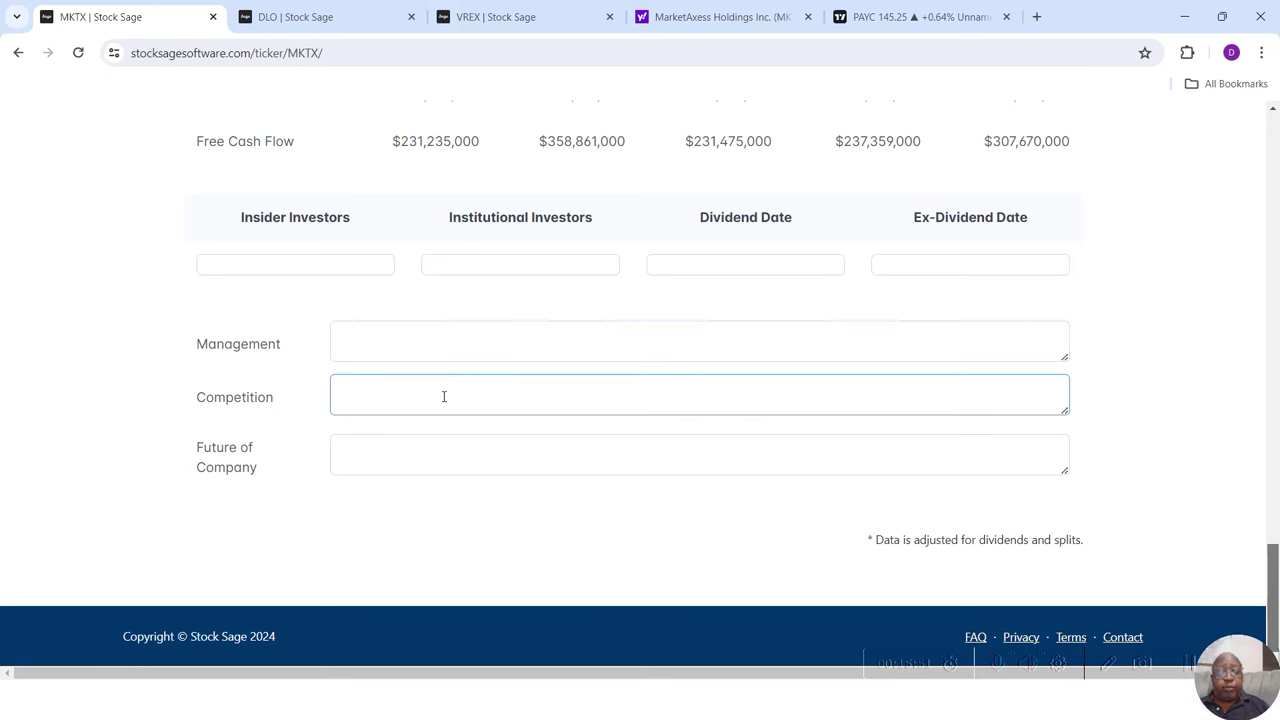
click(395, 348)
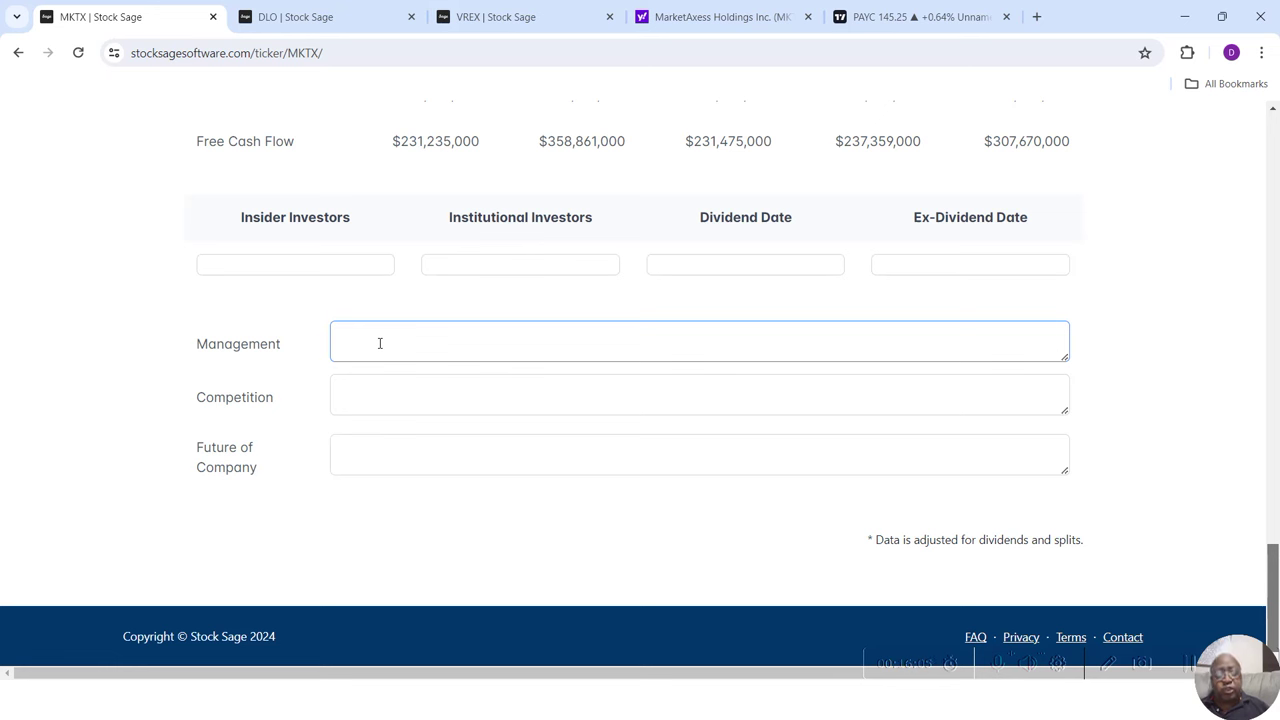
click(331, 368)
click(380, 403)
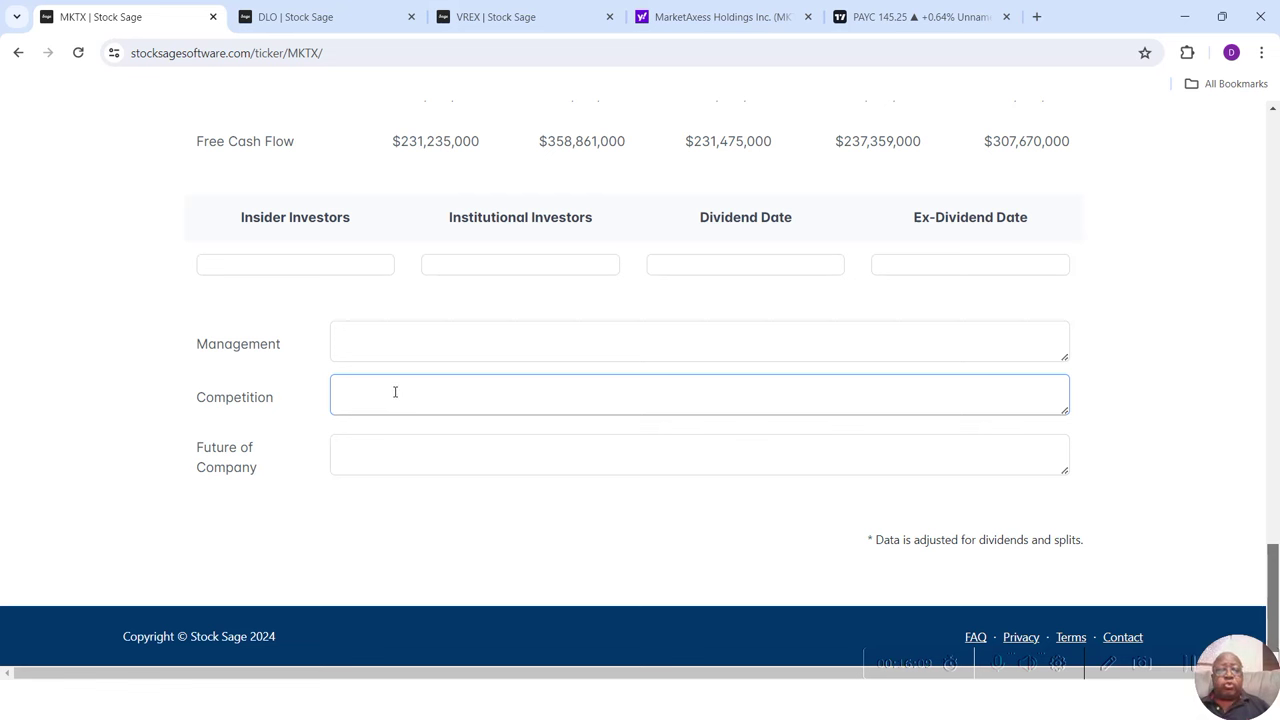
click(466, 454)
click(560, 486)
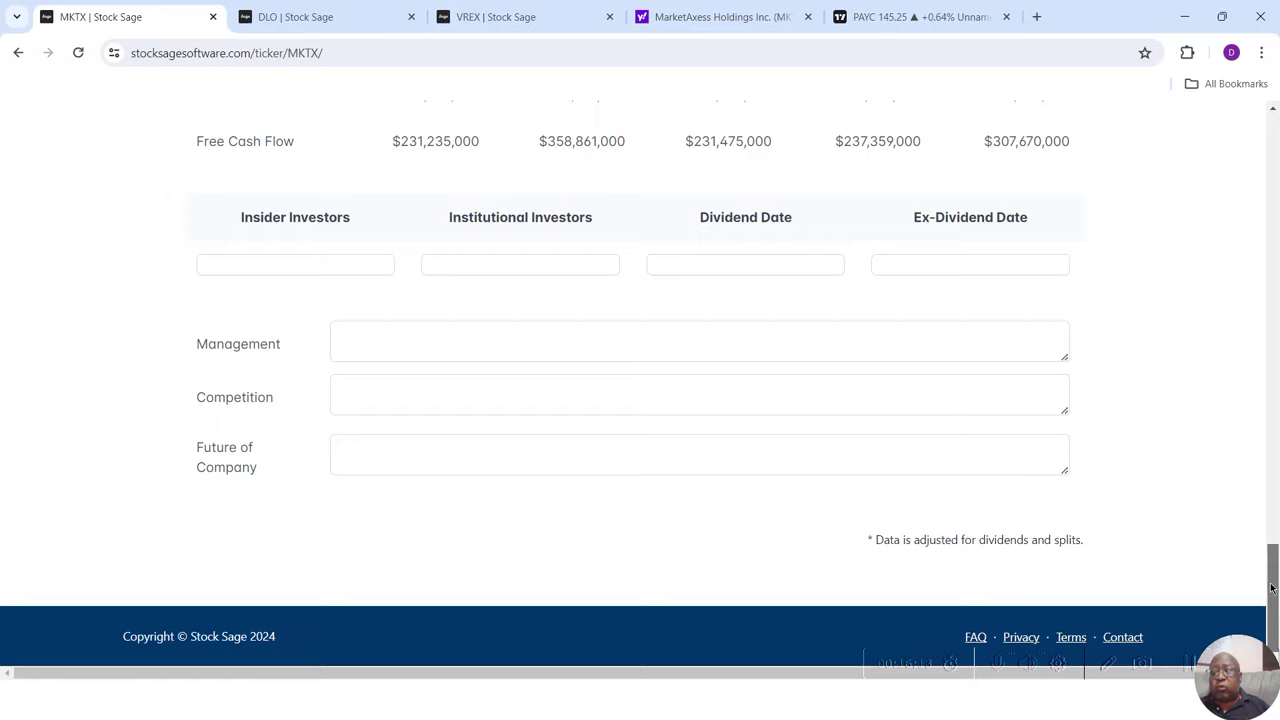
drag(1271, 588, 1276, 120)
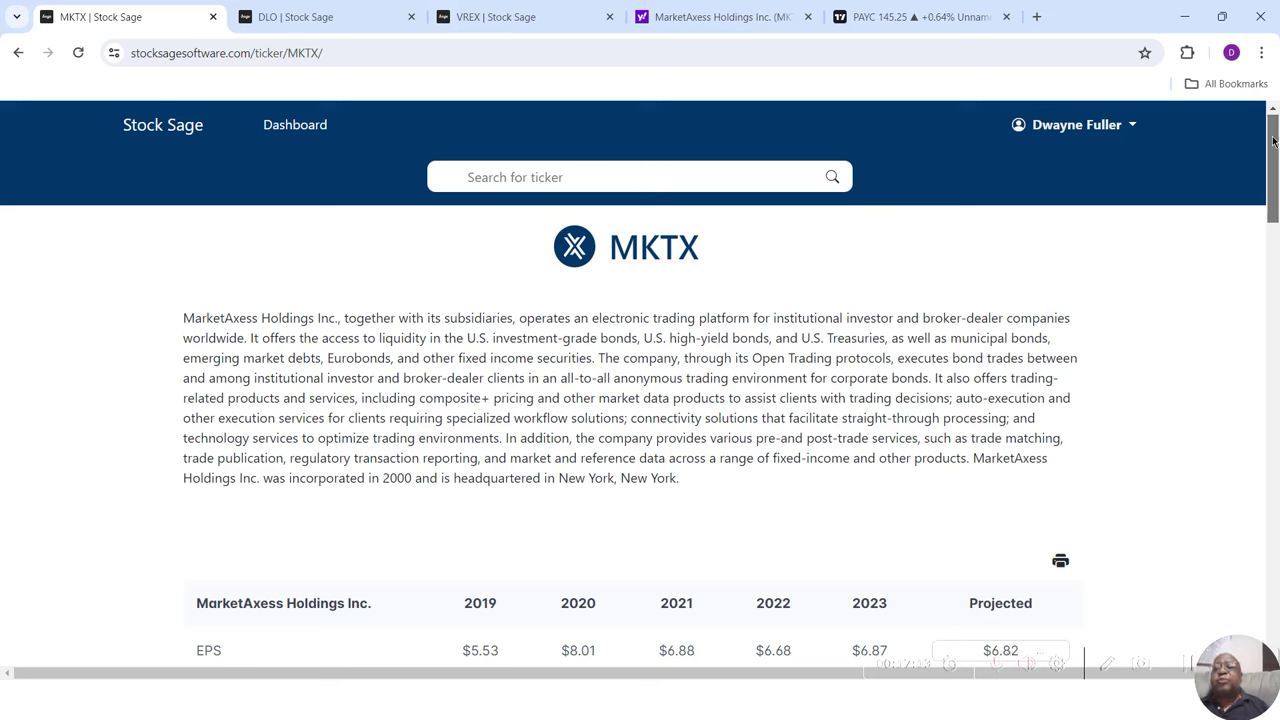
scroll(1273, 141, down, 3)
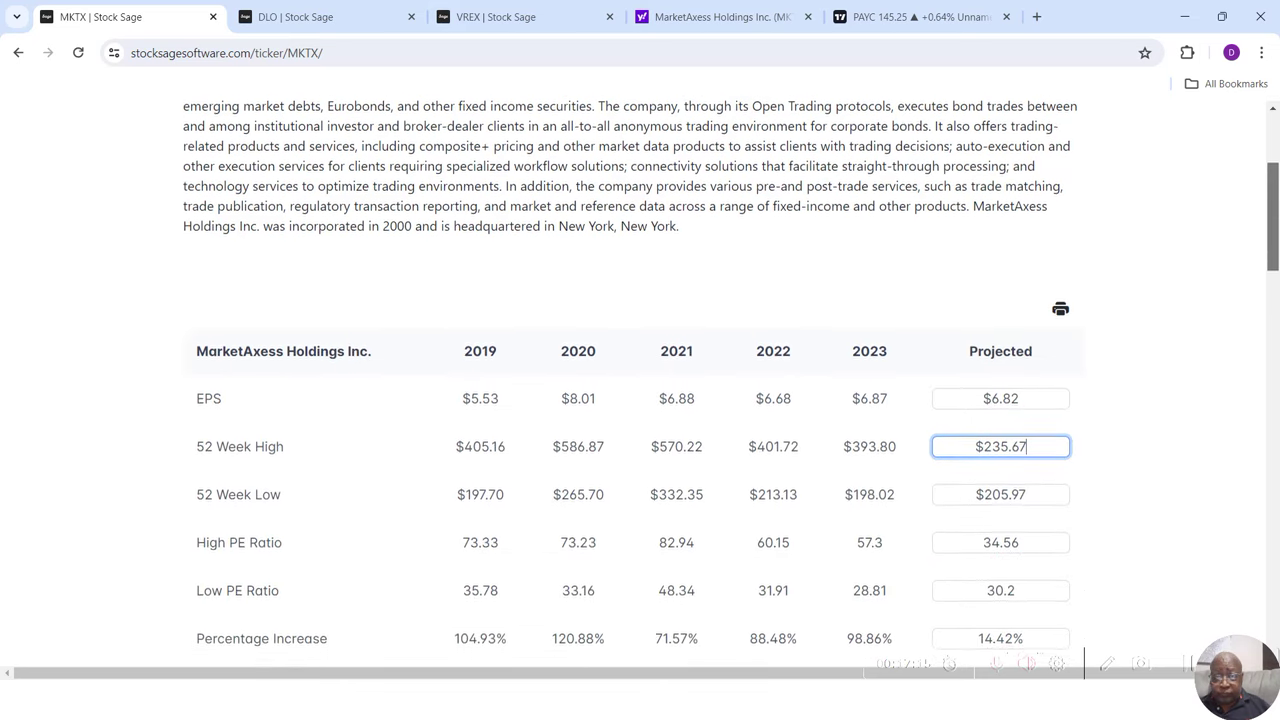
Step: Load the MarketAxess (MKTX) NASDAQ chart in TradingView, then view its Yahoo Finance quote
click(920, 8)
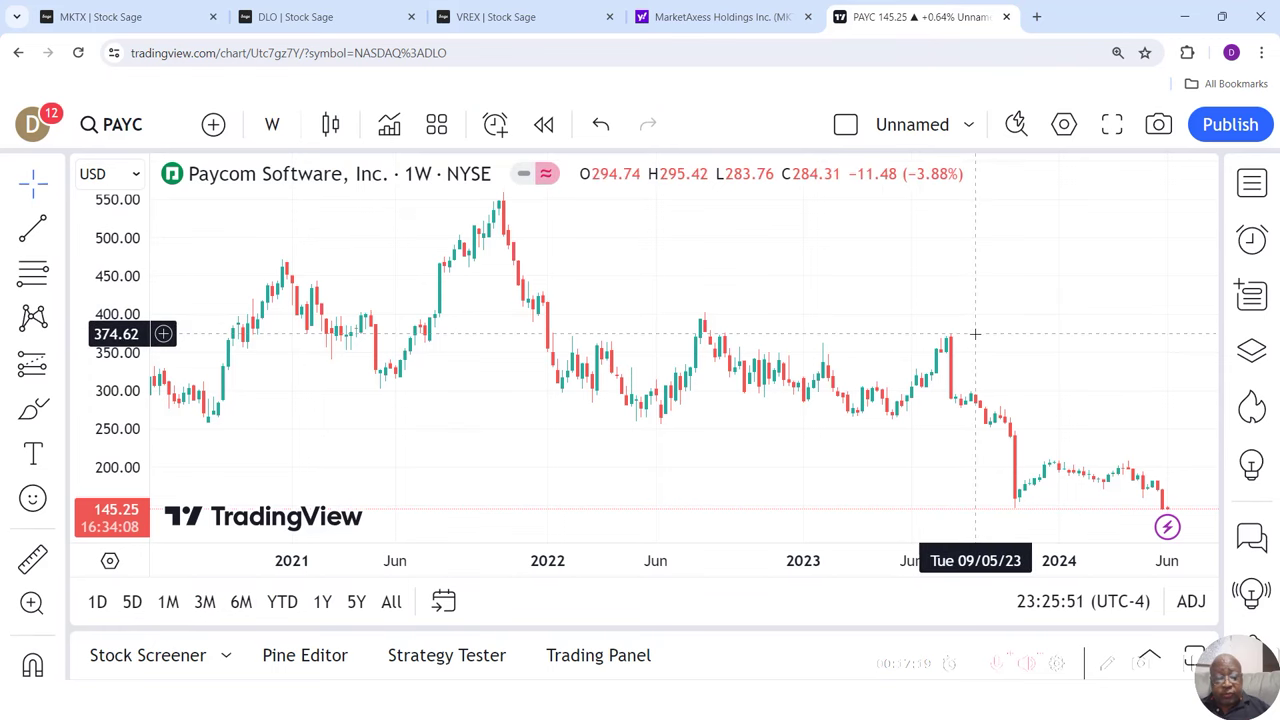
text(MKTX)
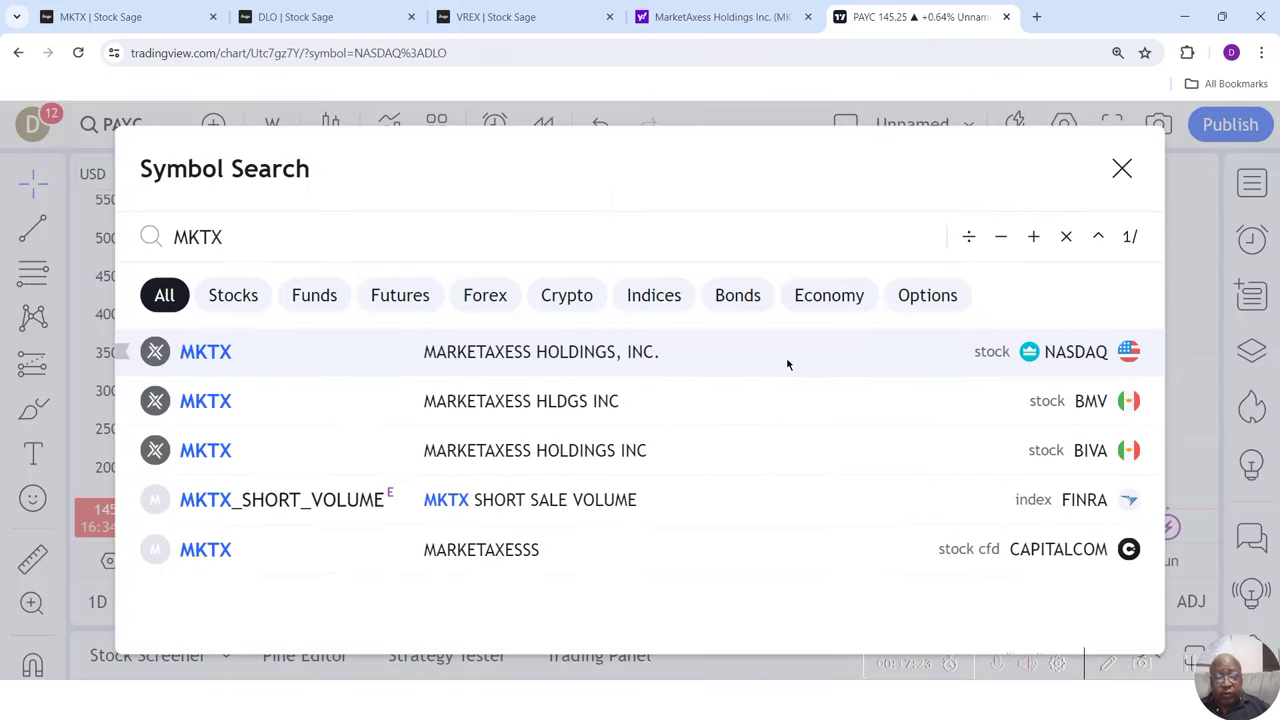
click(780, 355)
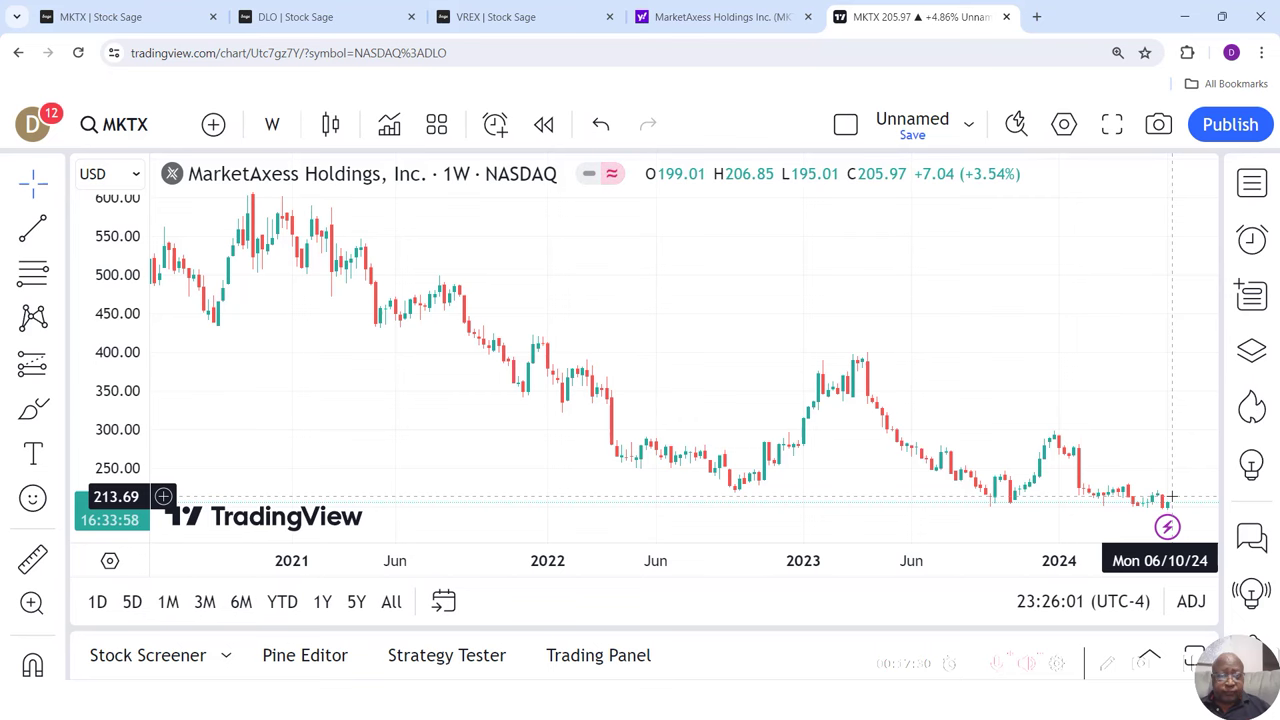
click(693, 22)
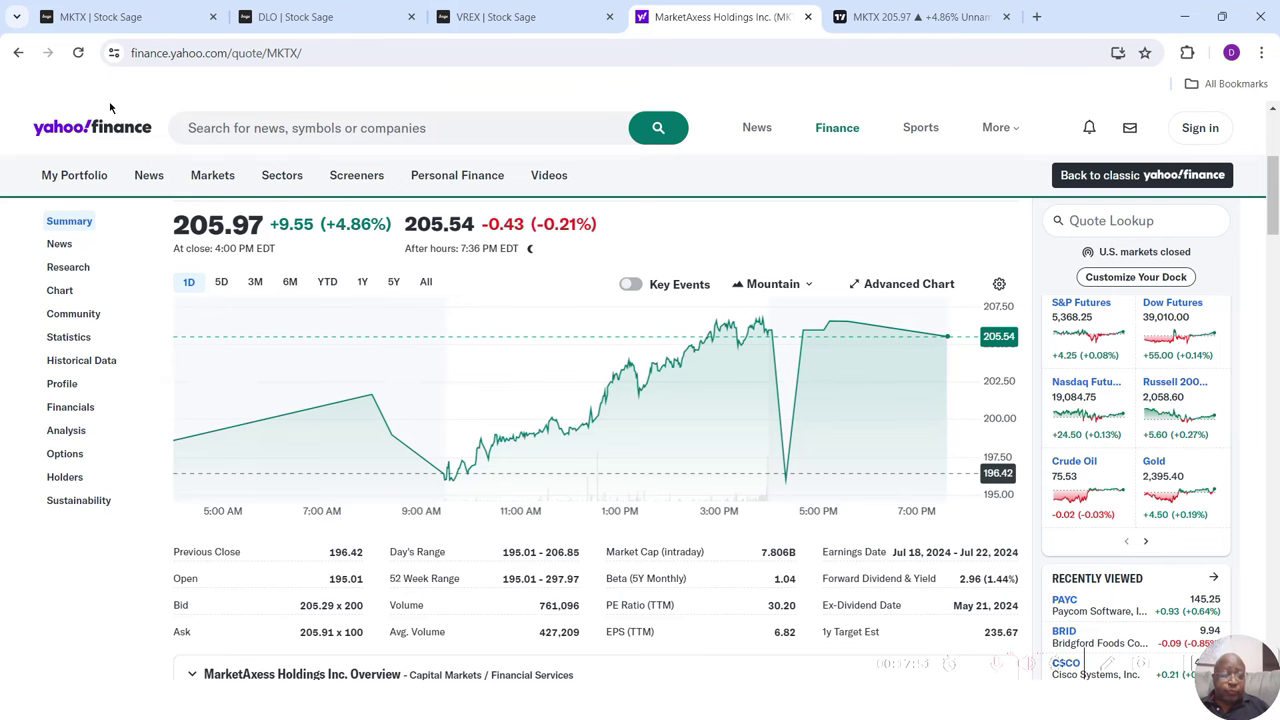
Step: Return to the MKTX Stock Sage page after noting the 235.67 1y target estimate
click(92, 17)
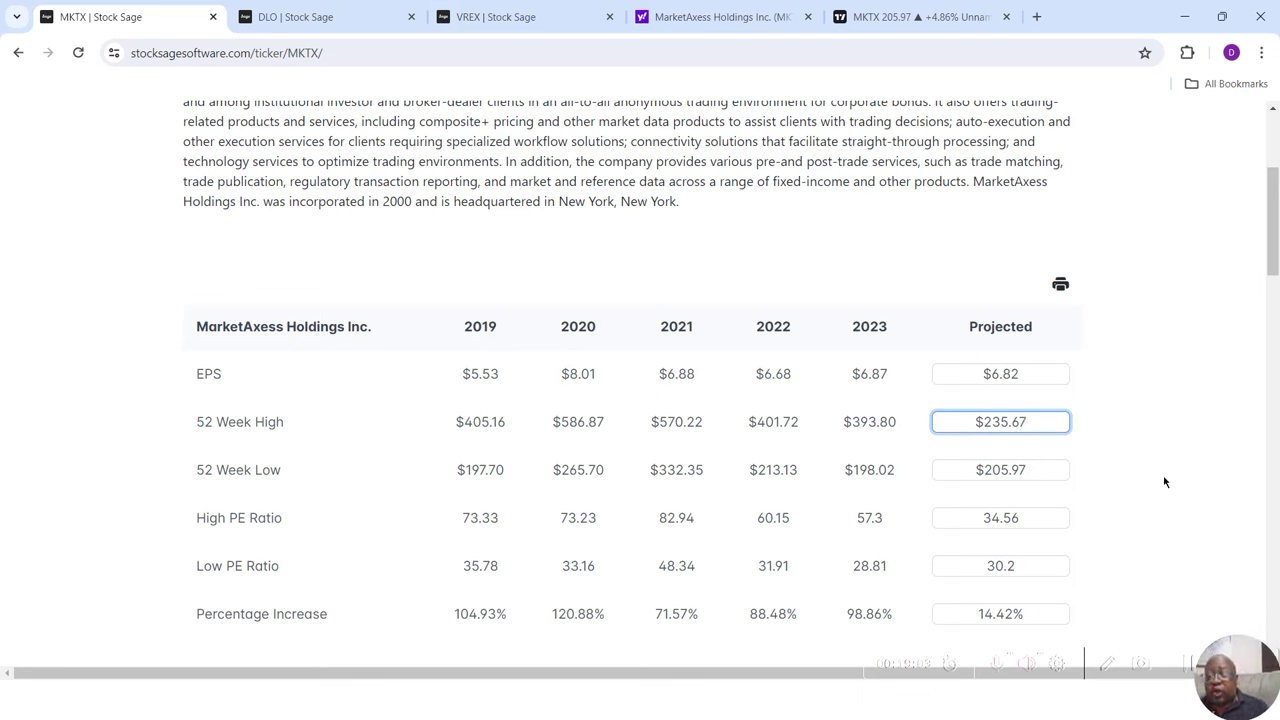
scroll(1273, 198, down, 1)
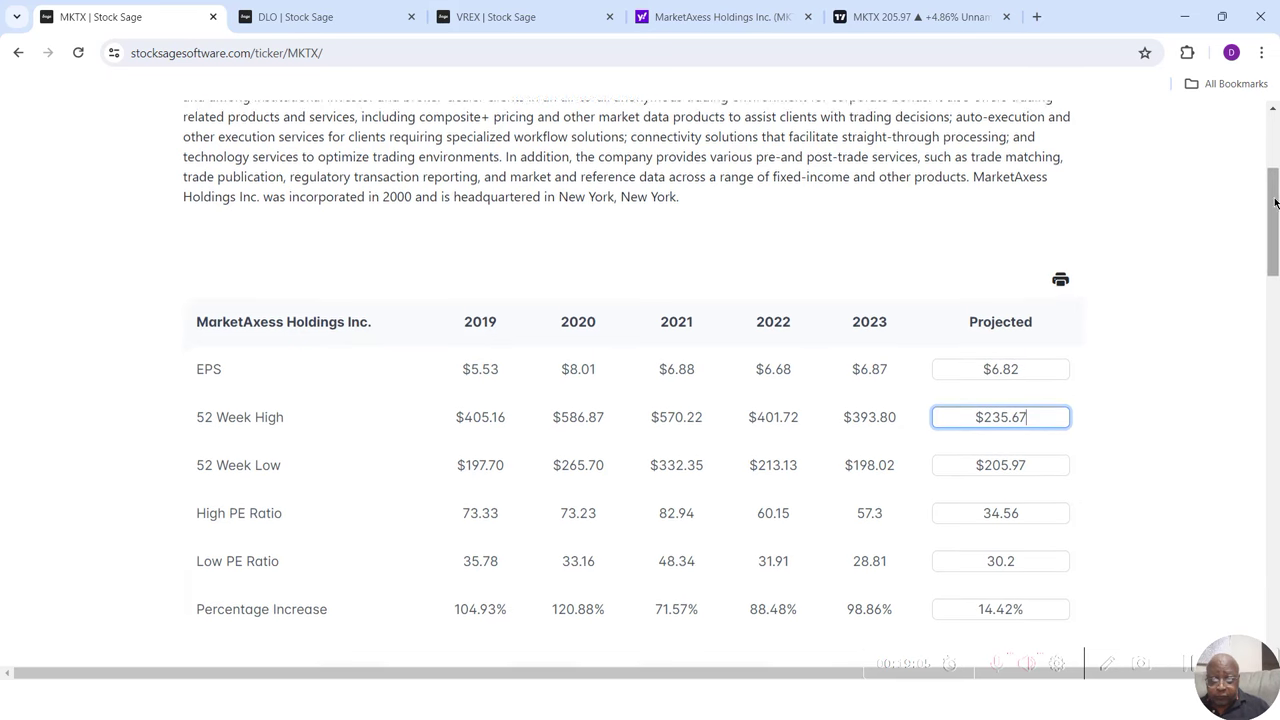
scroll(732, 385, down, 1)
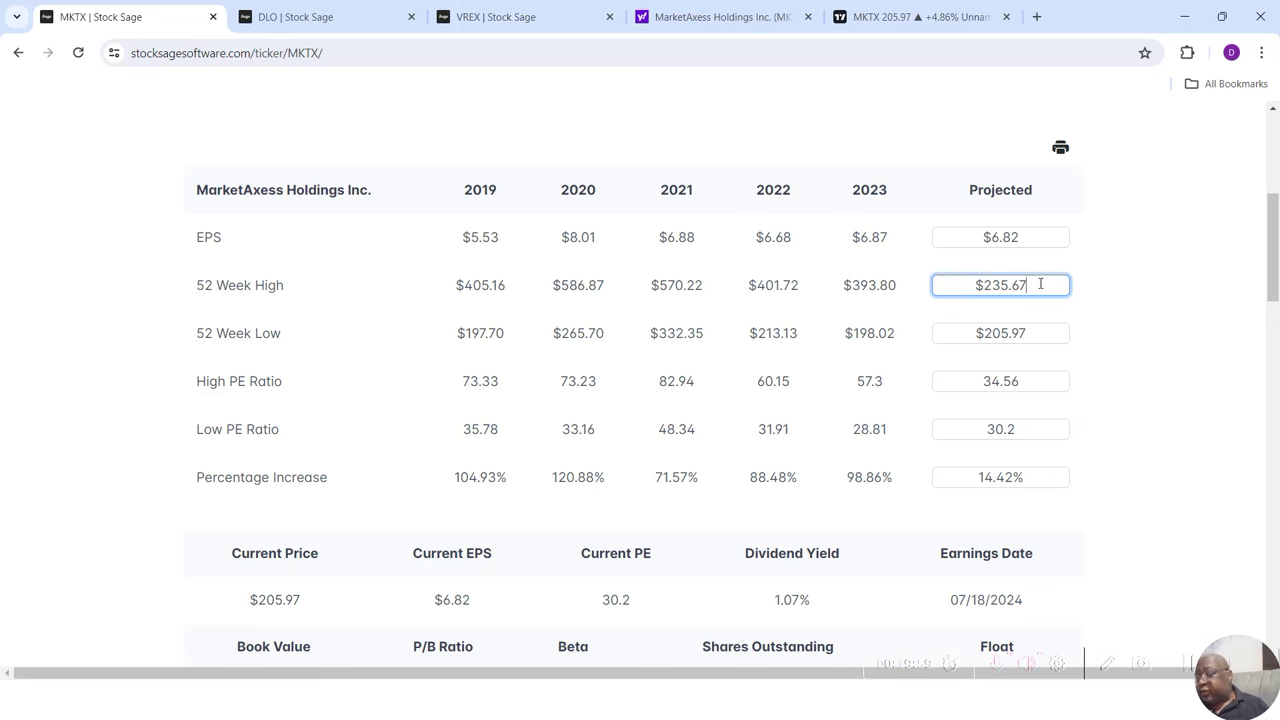
Step: Replace MKTX's projected 52 Week High with $403.74, giving a 59.2 high PE and 96.02% increase
drag(1040, 284, 943, 289)
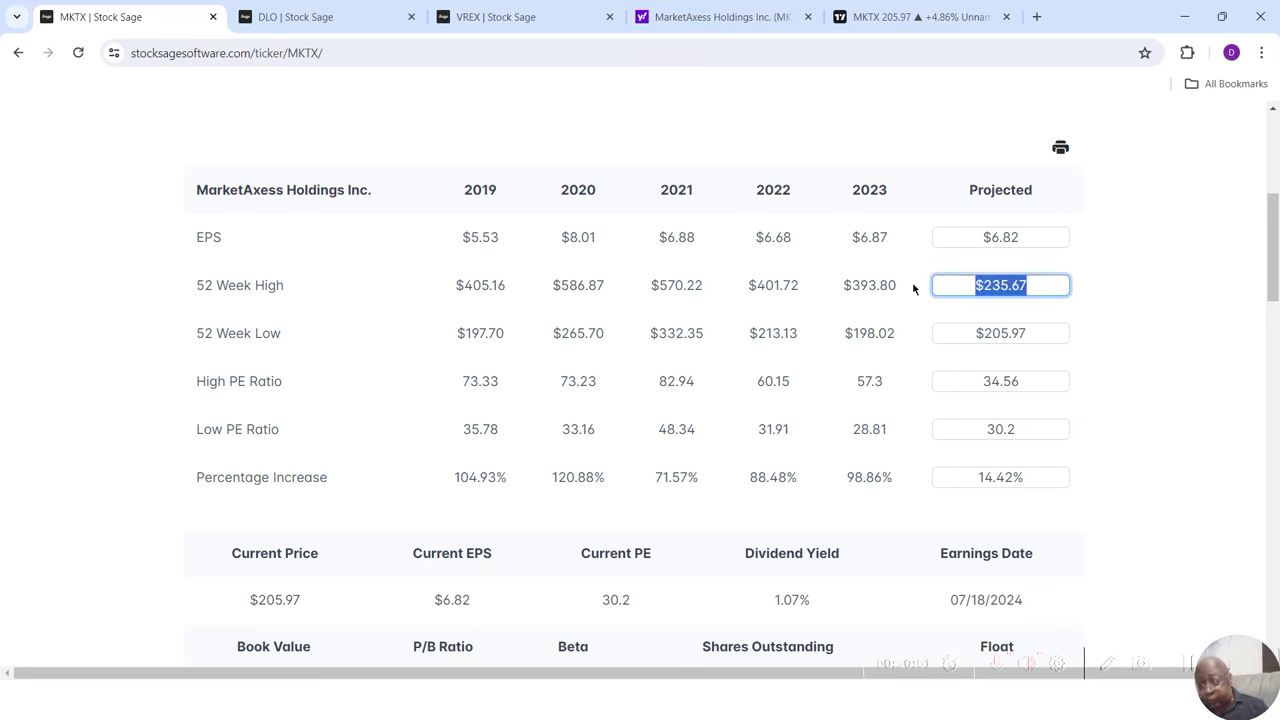
text(403.)
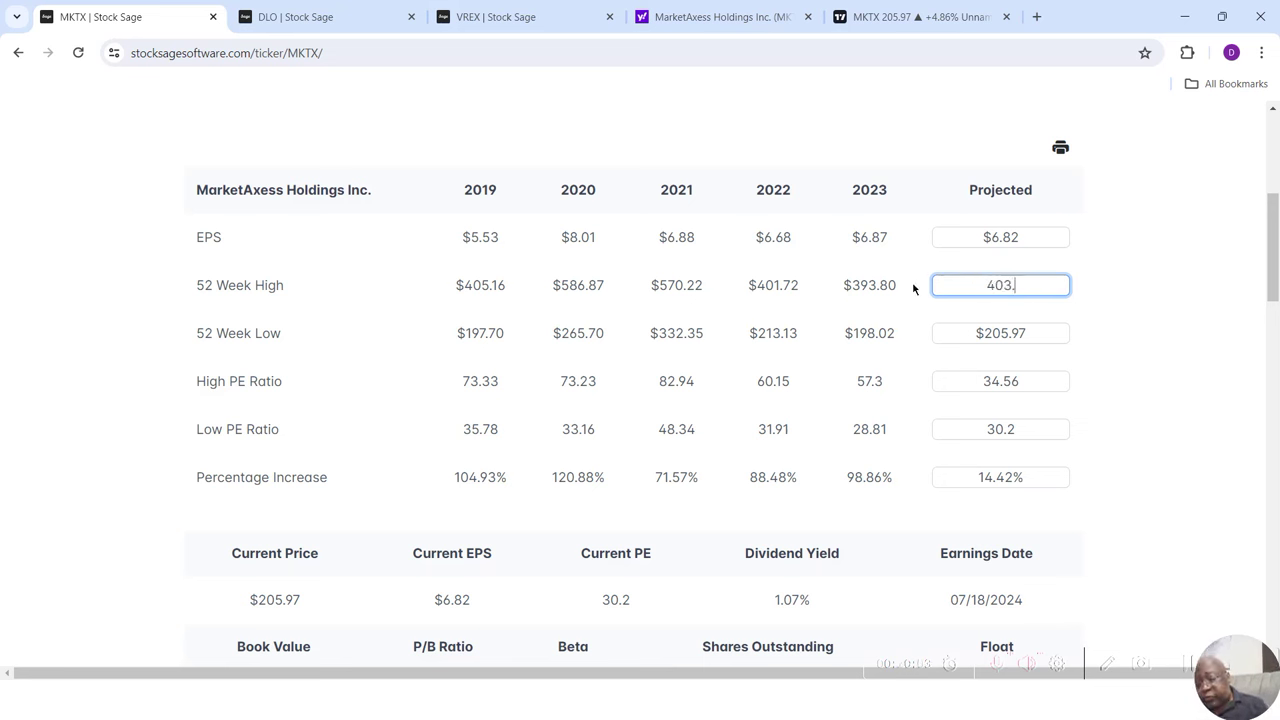
text(74)
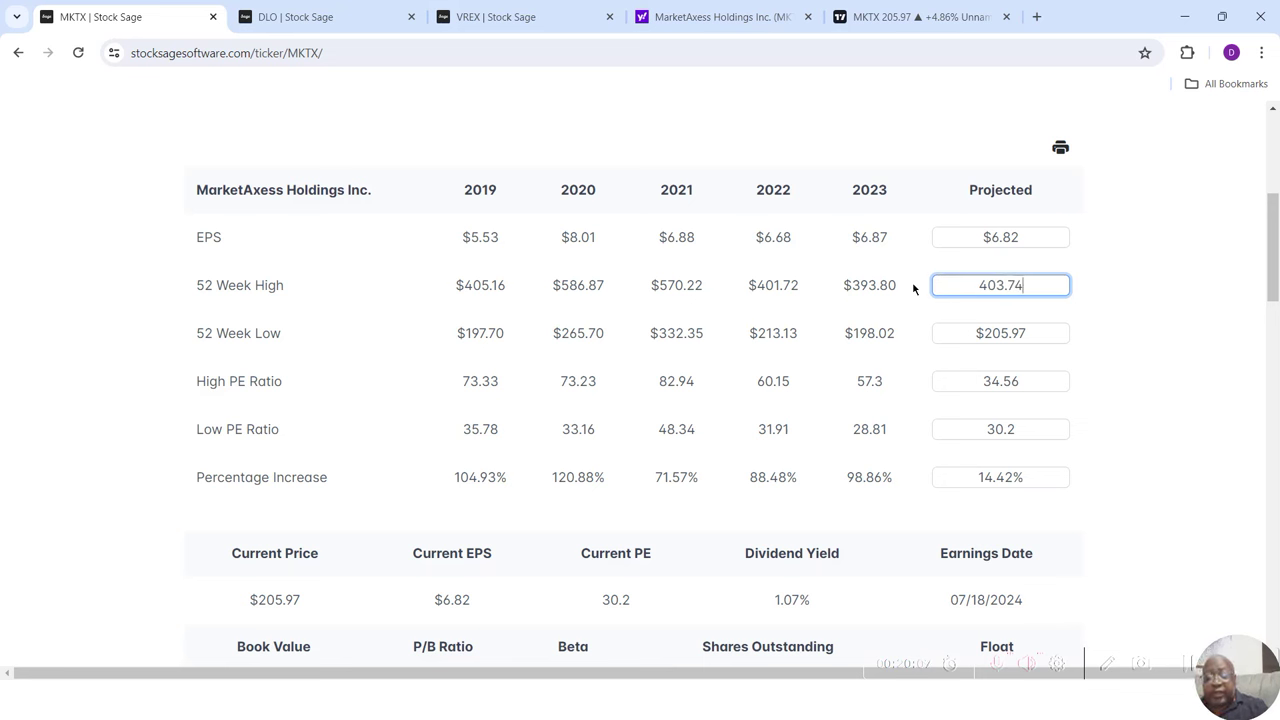
key(Return)
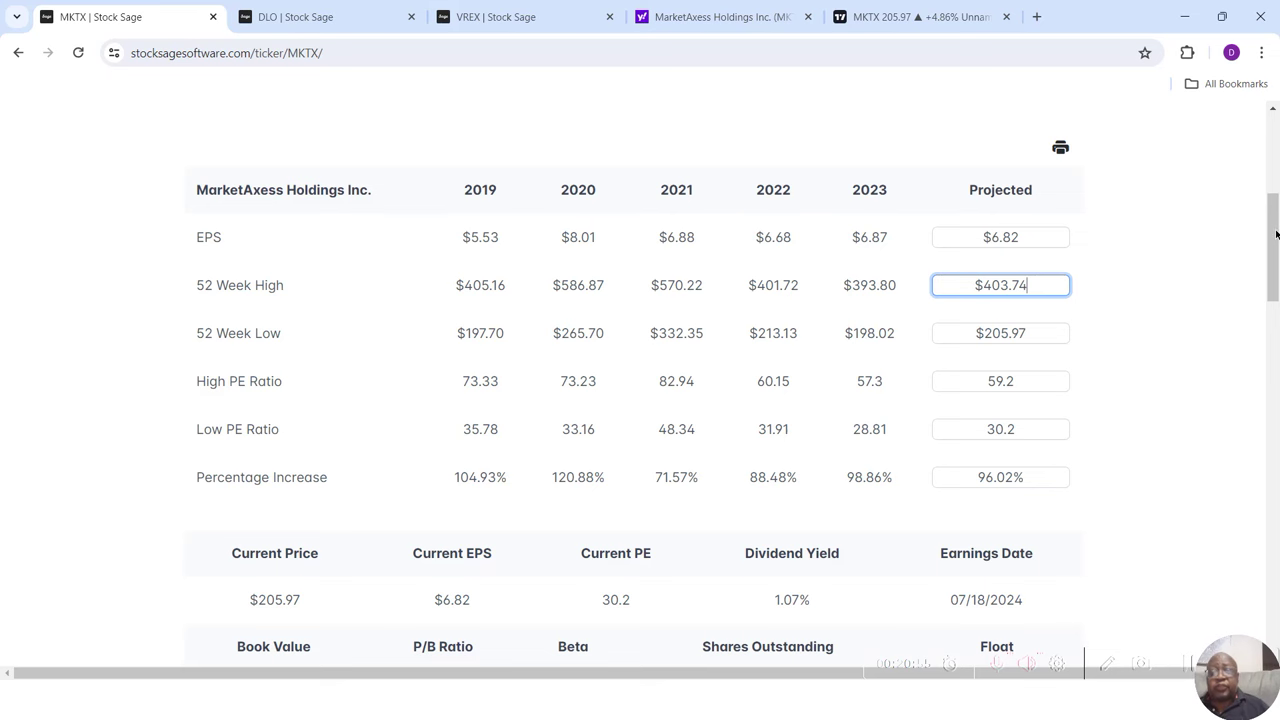
drag(1276, 234, 1277, 154)
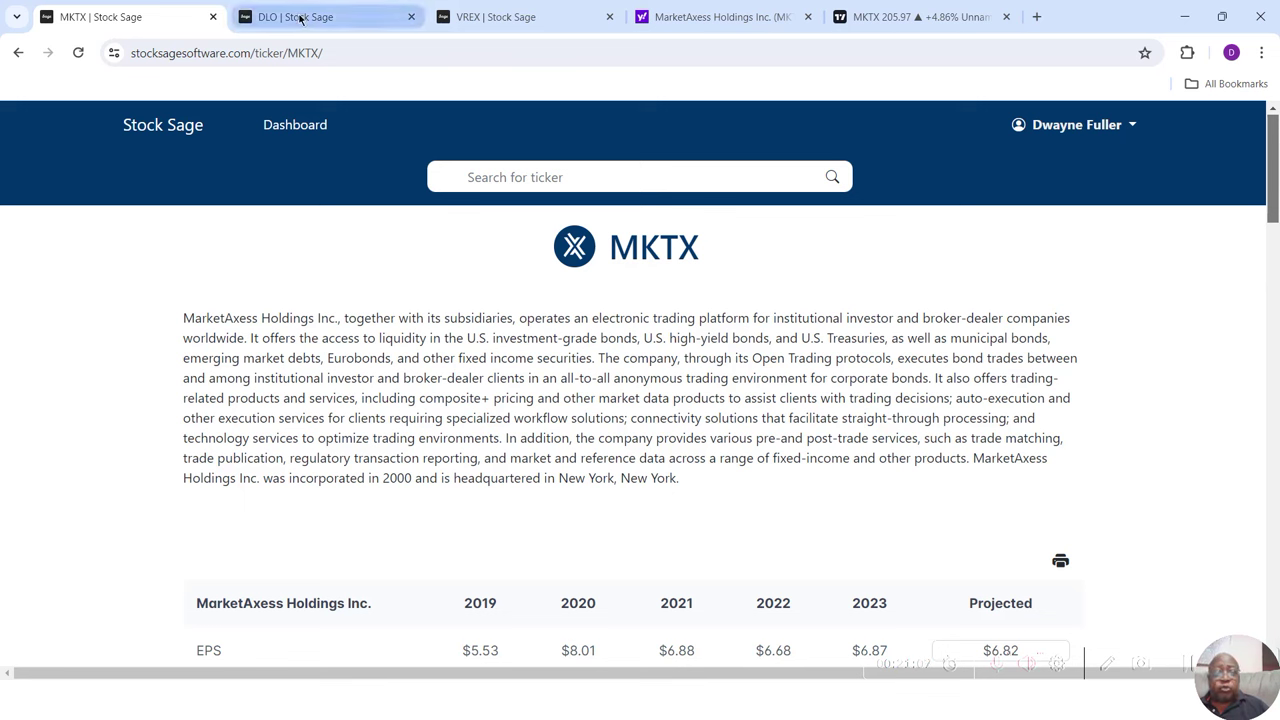
mouse_move(300, 18)
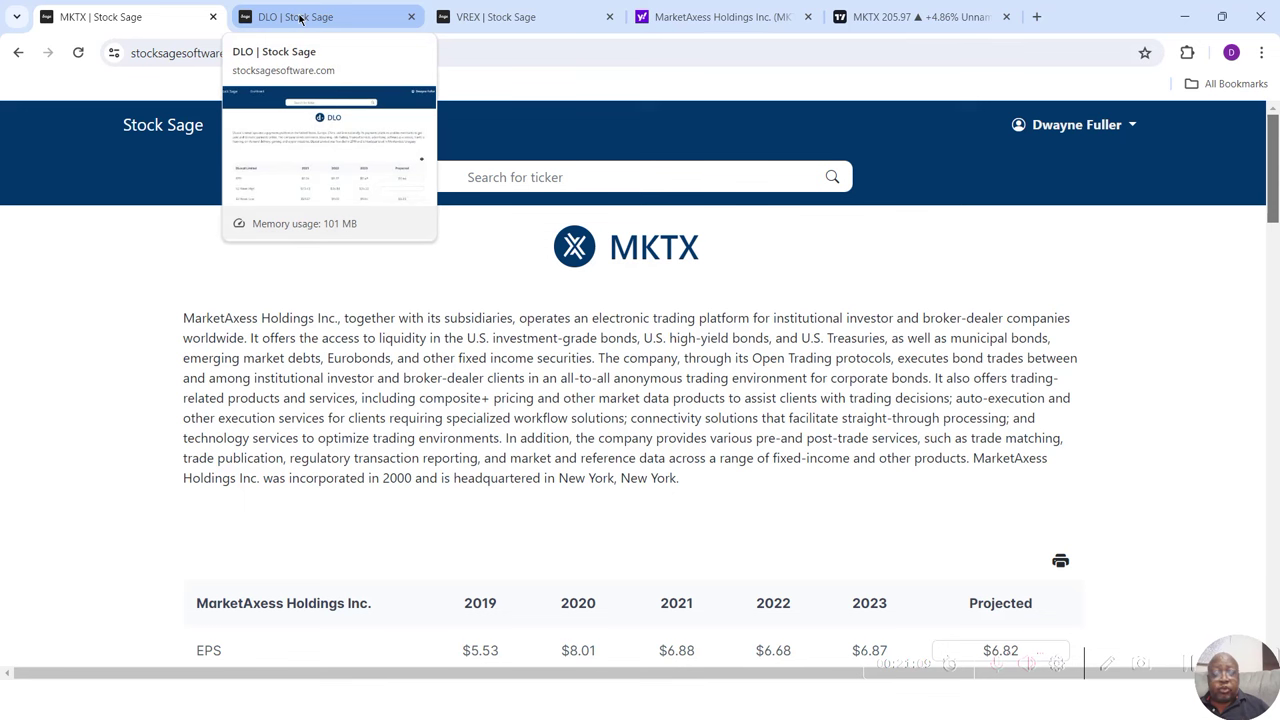
Step: Look up DLocal (DLO) on Yahoo Finance for its 15.50 target, then return to DLO's Stock Sage page
click(300, 18)
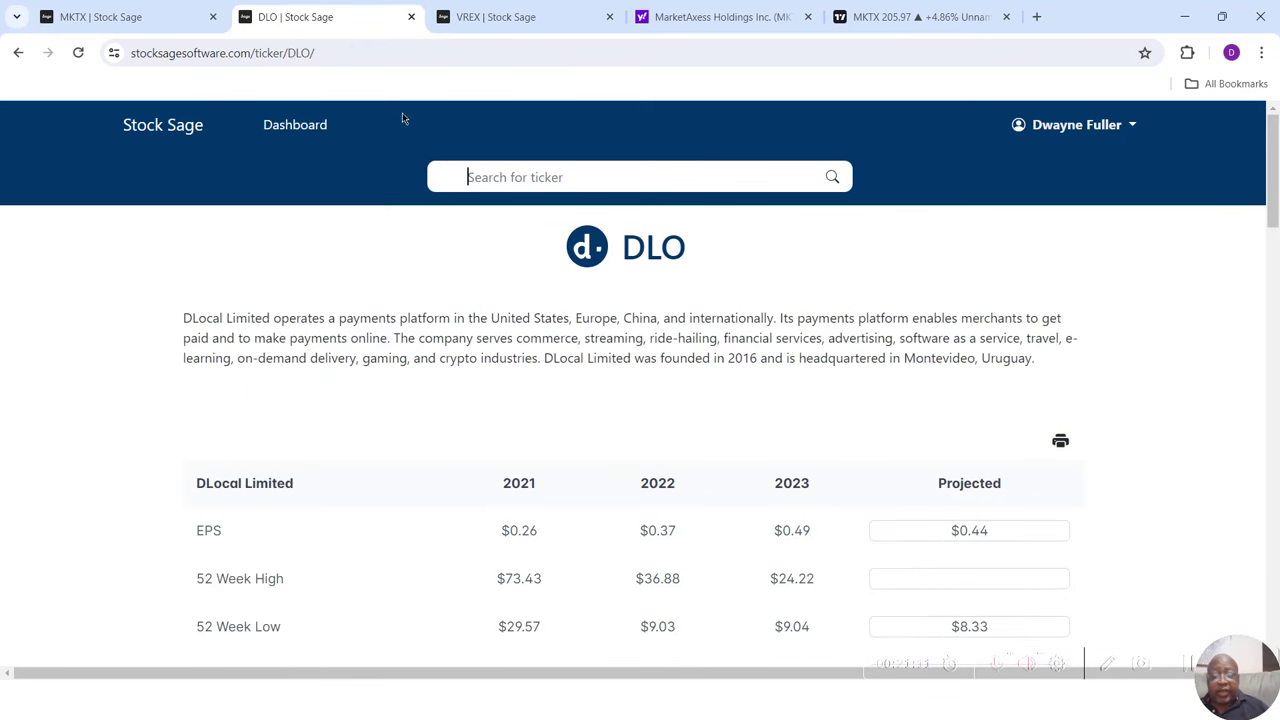
click(708, 18)
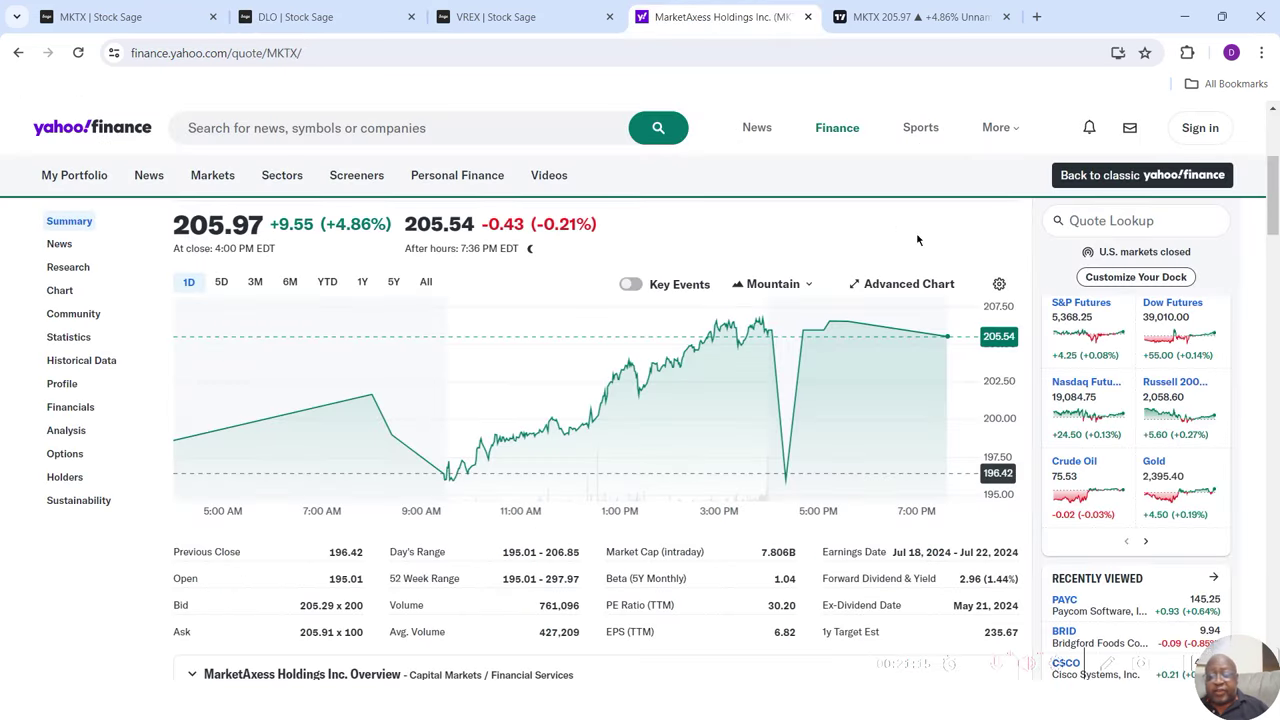
click(1099, 221)
text(dlo)
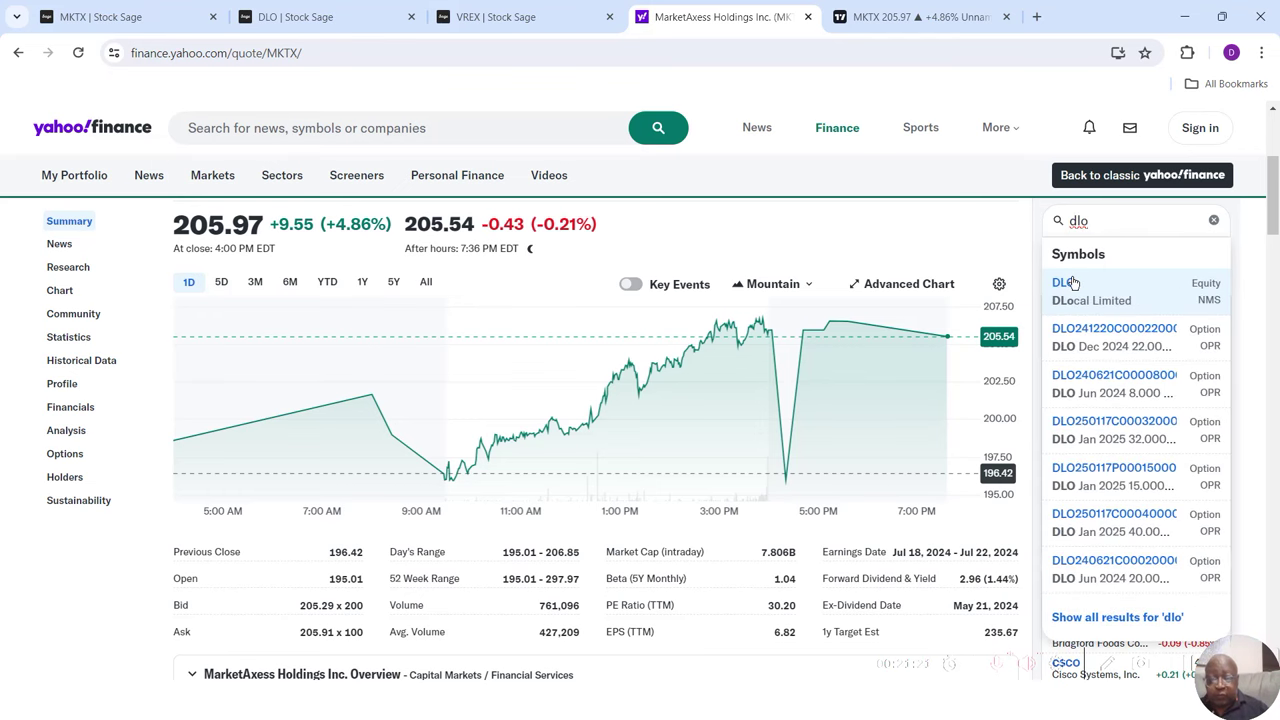
click(1068, 284)
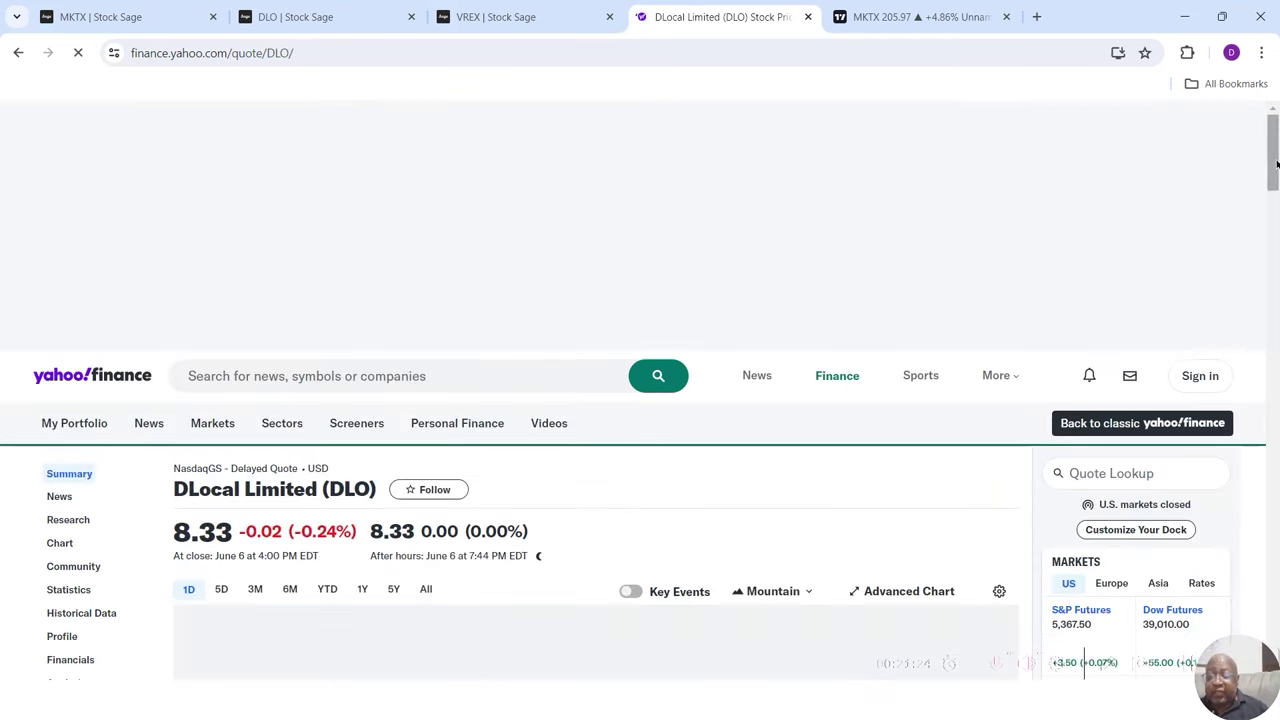
scroll(1276, 152, down, 3)
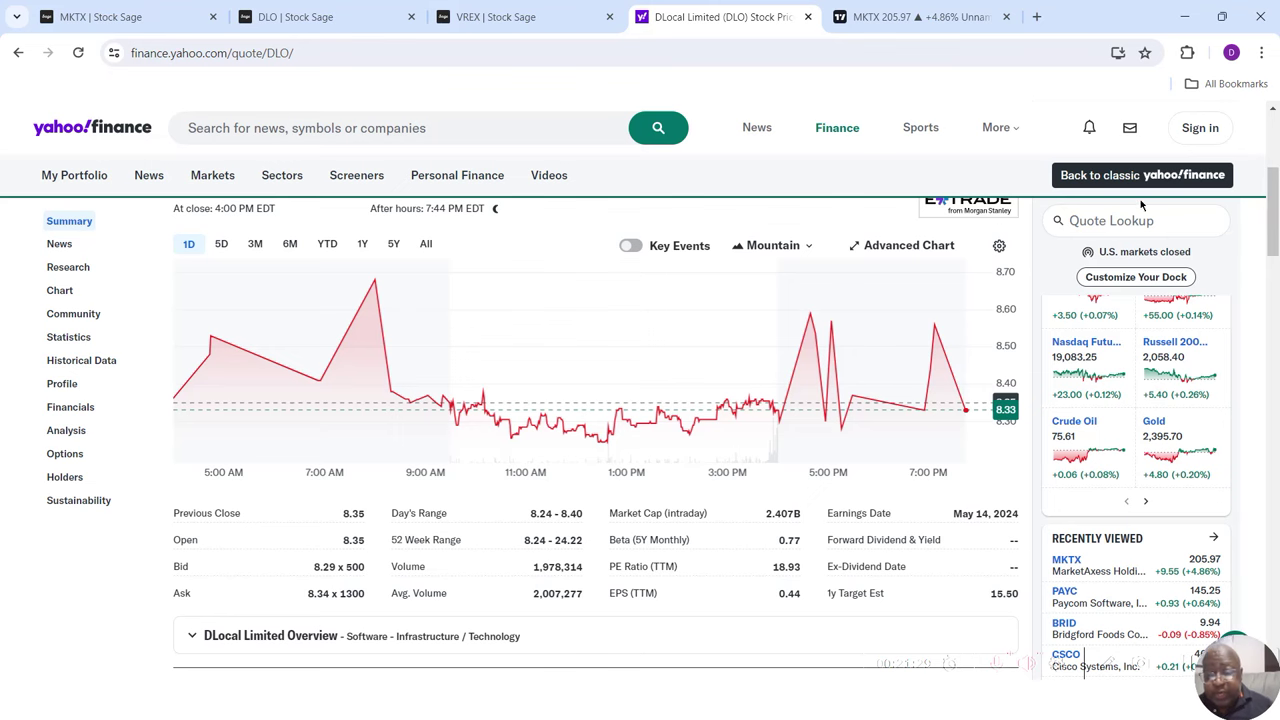
click(362, 6)
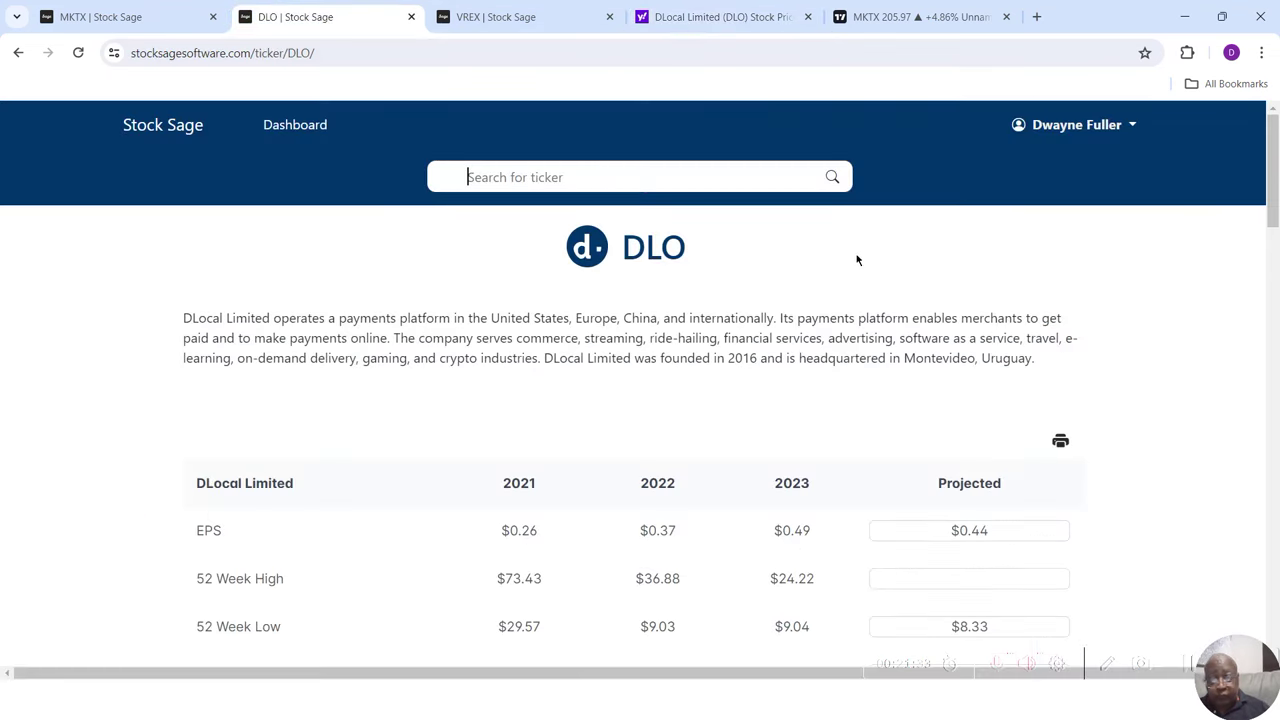
Step: Enter $15.50 as DLO's projected 52 Week High, yielding an 86.07% increase
click(964, 576)
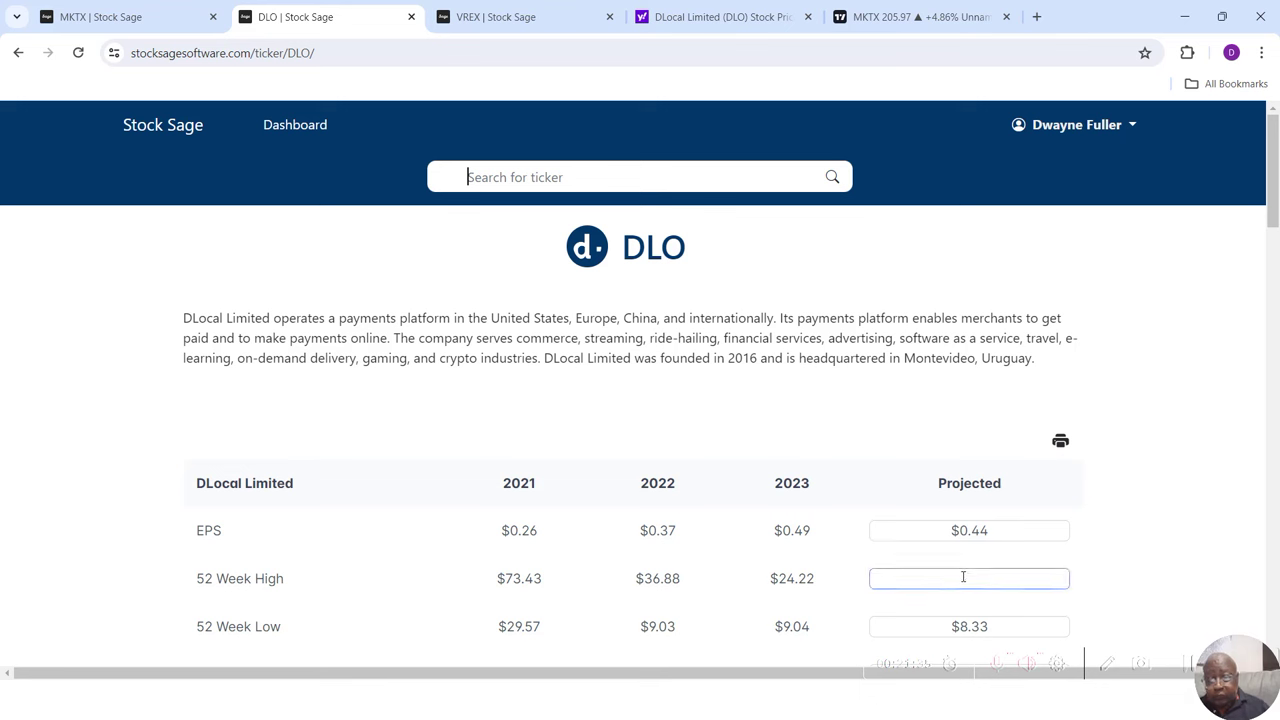
text(15.50)
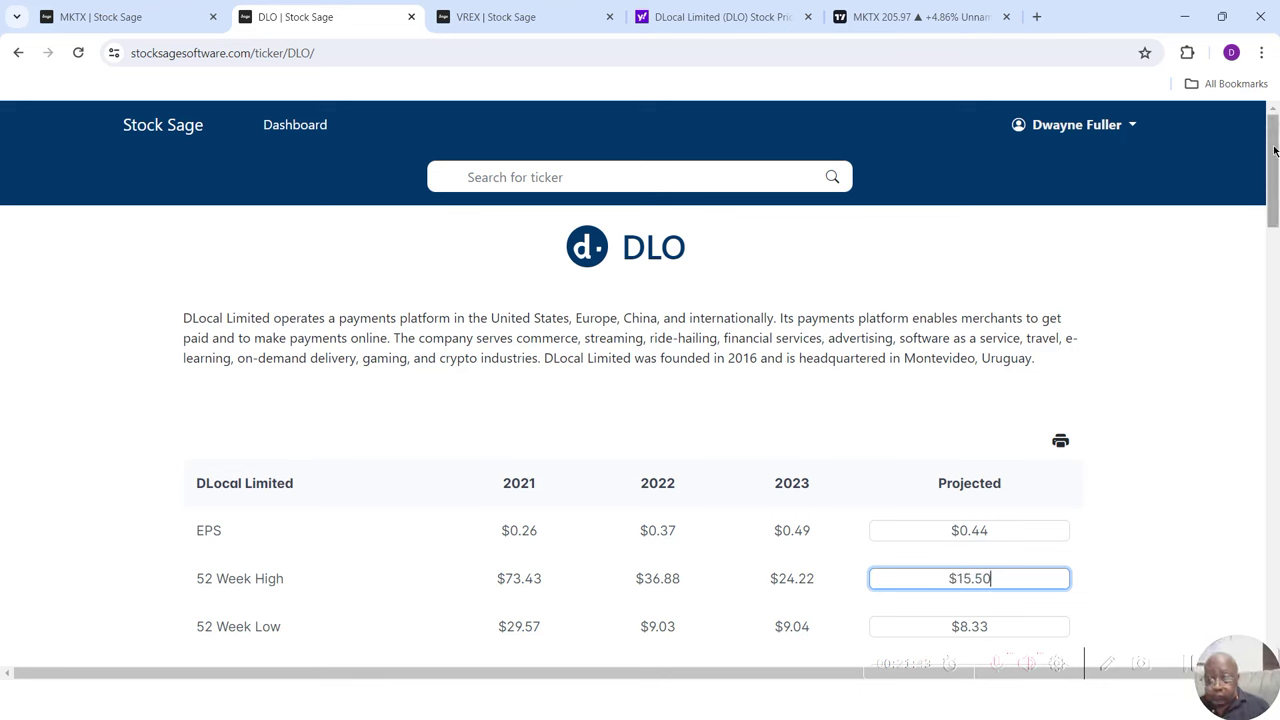
drag(1276, 158, 1277, 193)
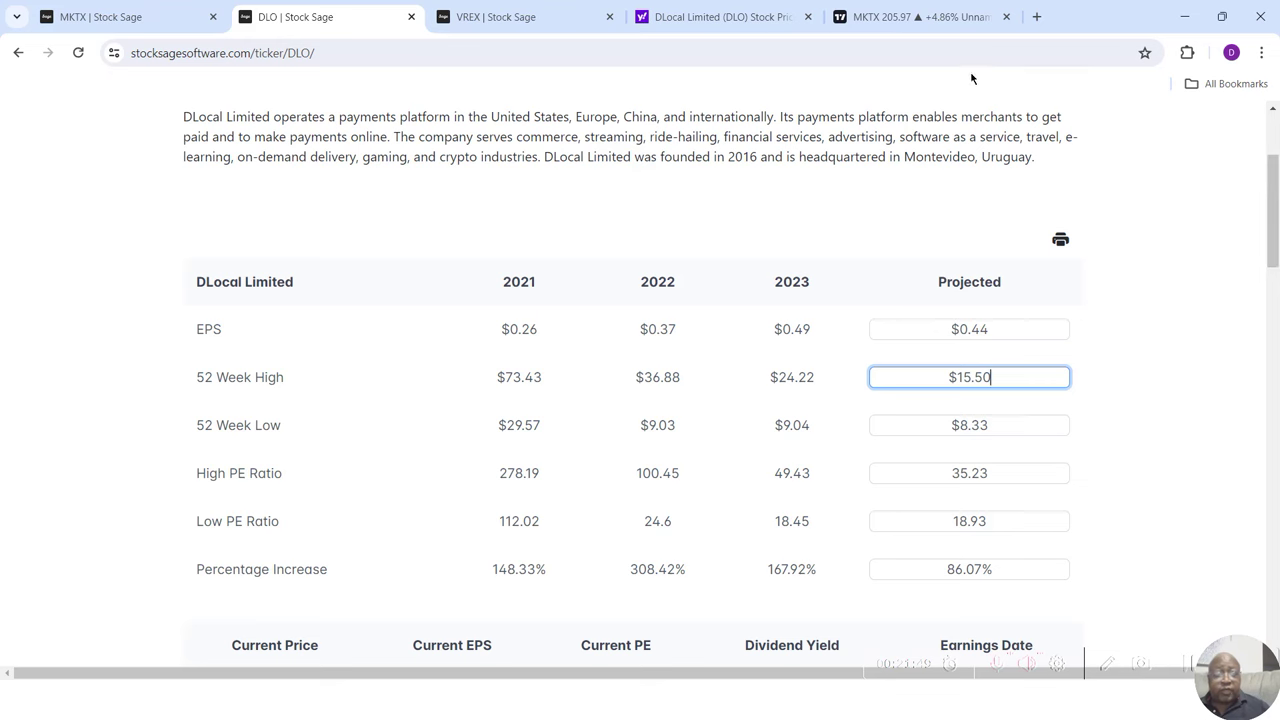
click(548, 18)
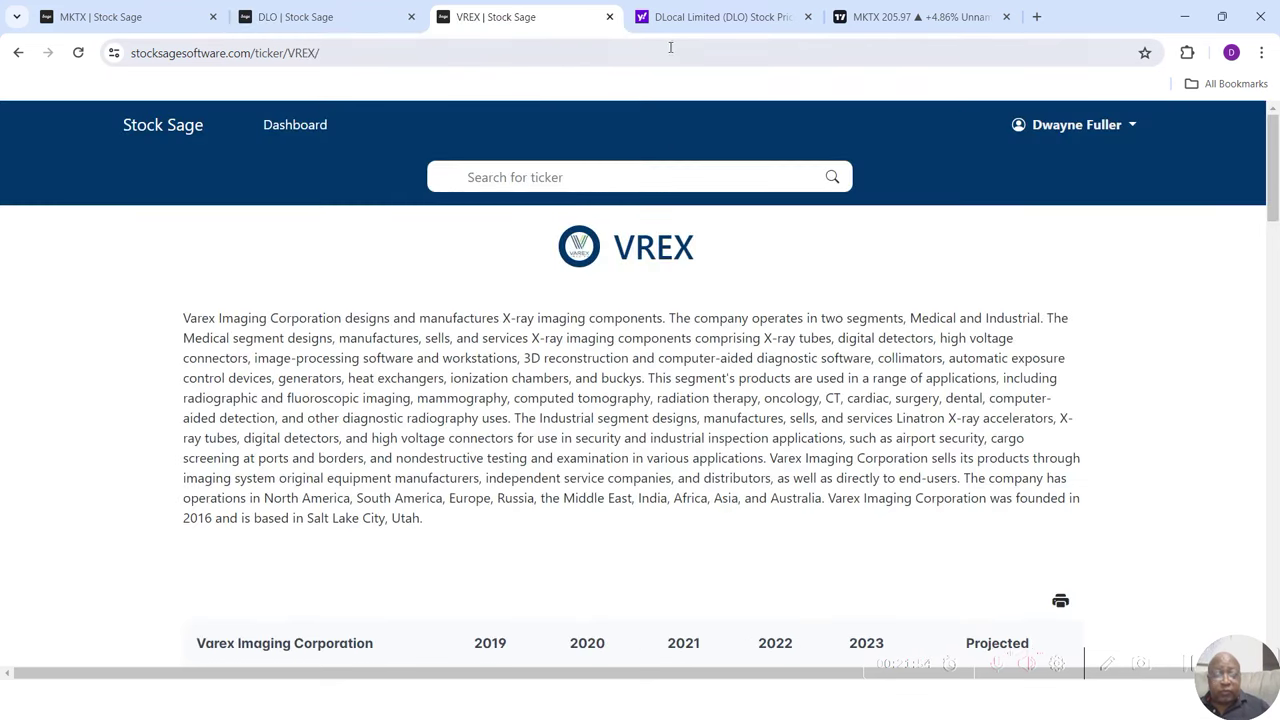
Step: Look up Varex Imaging (VREX) on Yahoo Finance to read its 23.25 1y target estimate
click(748, 20)
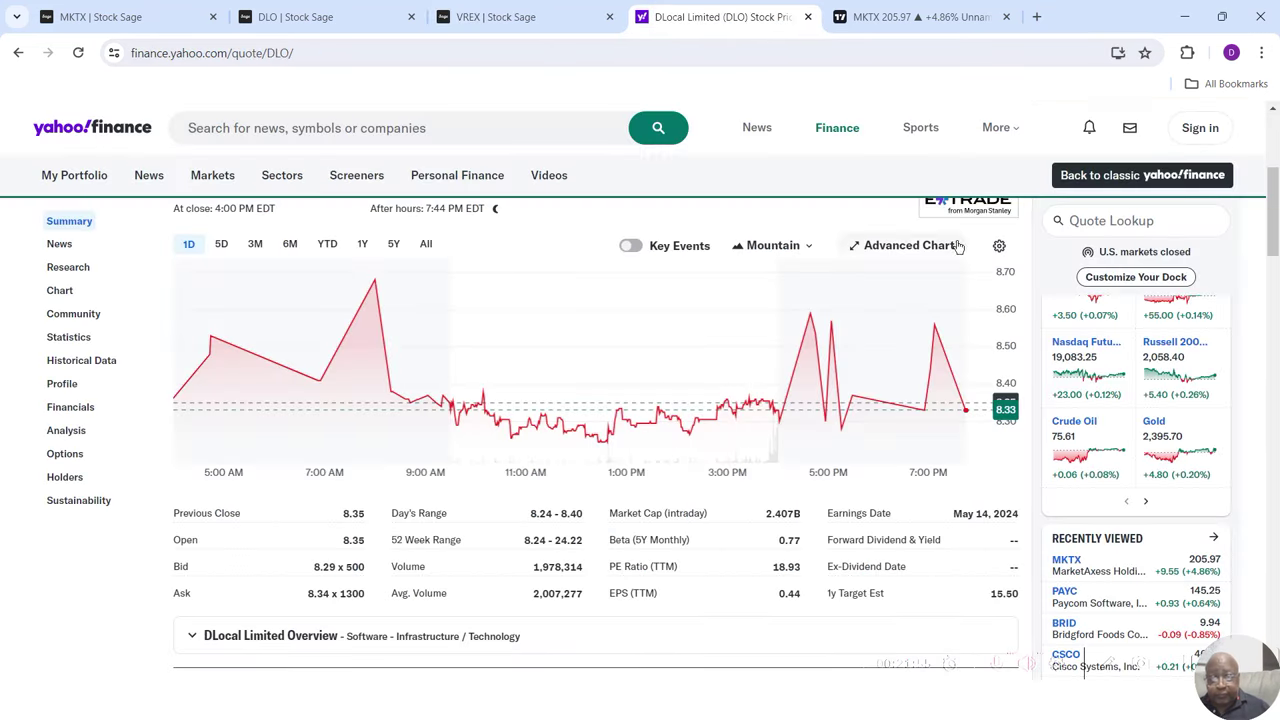
click(1073, 220)
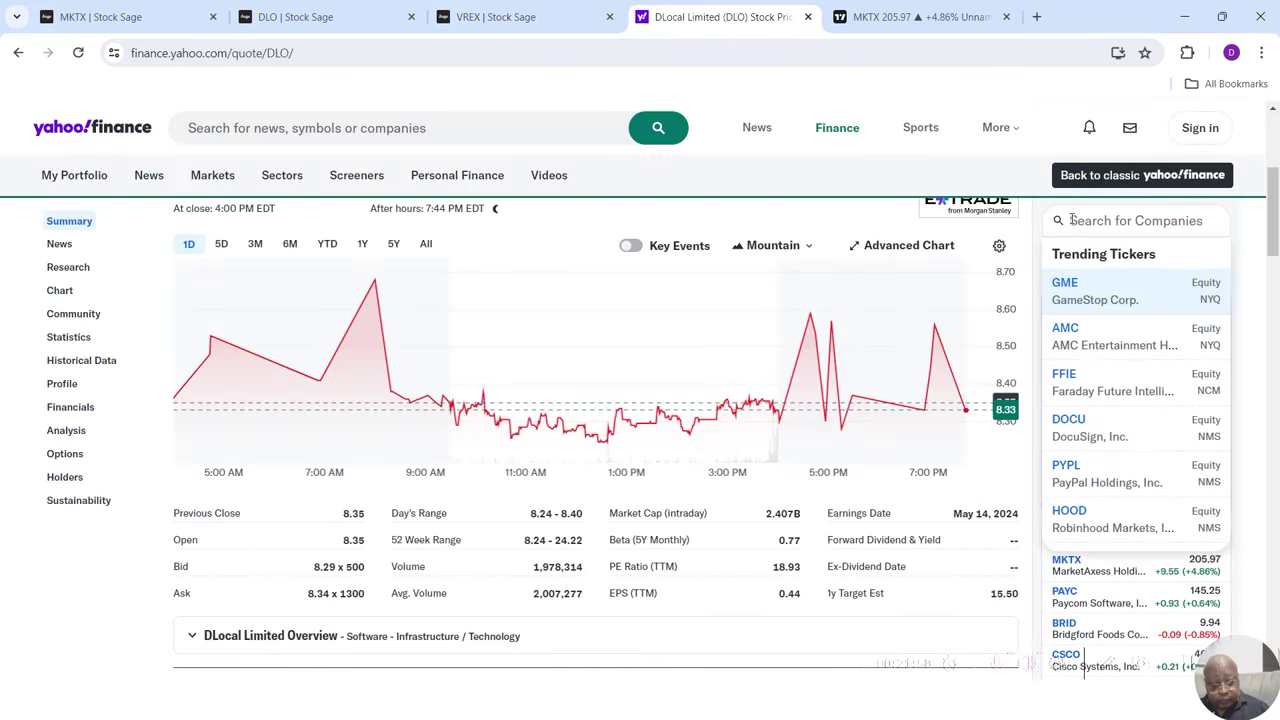
text(vrex)
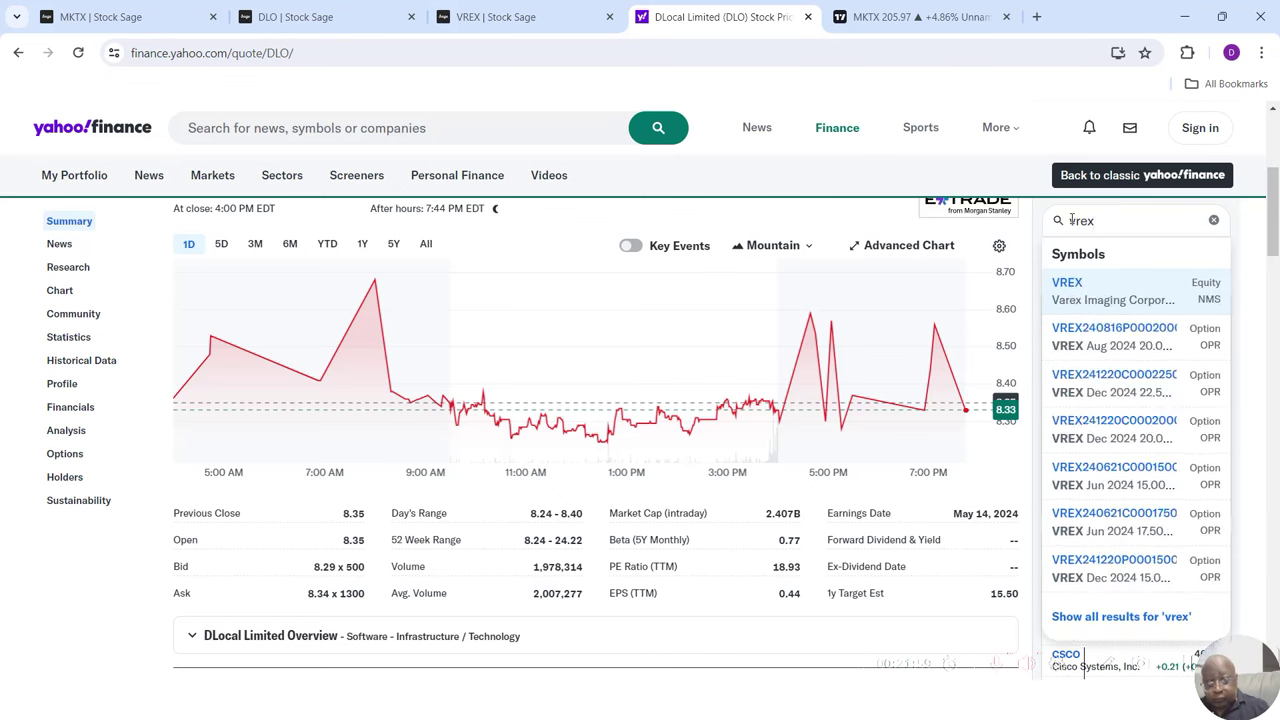
key(Return)
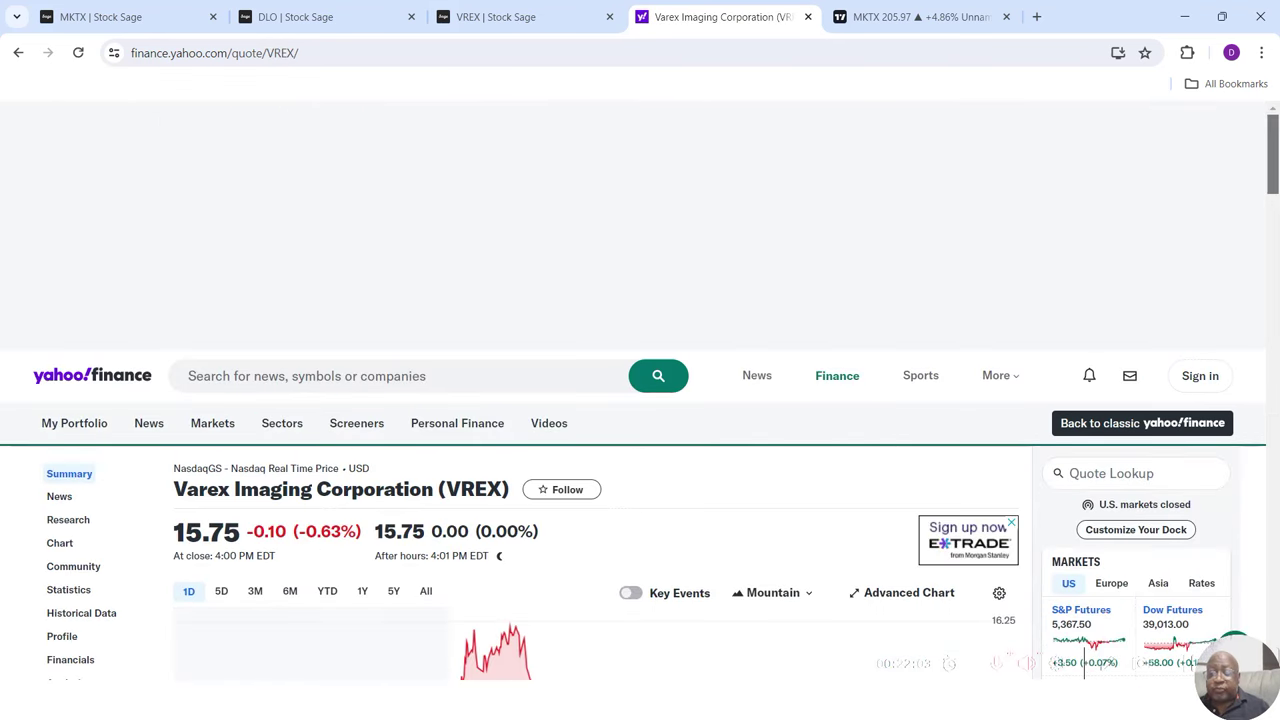
scroll(1274, 192, down, 3)
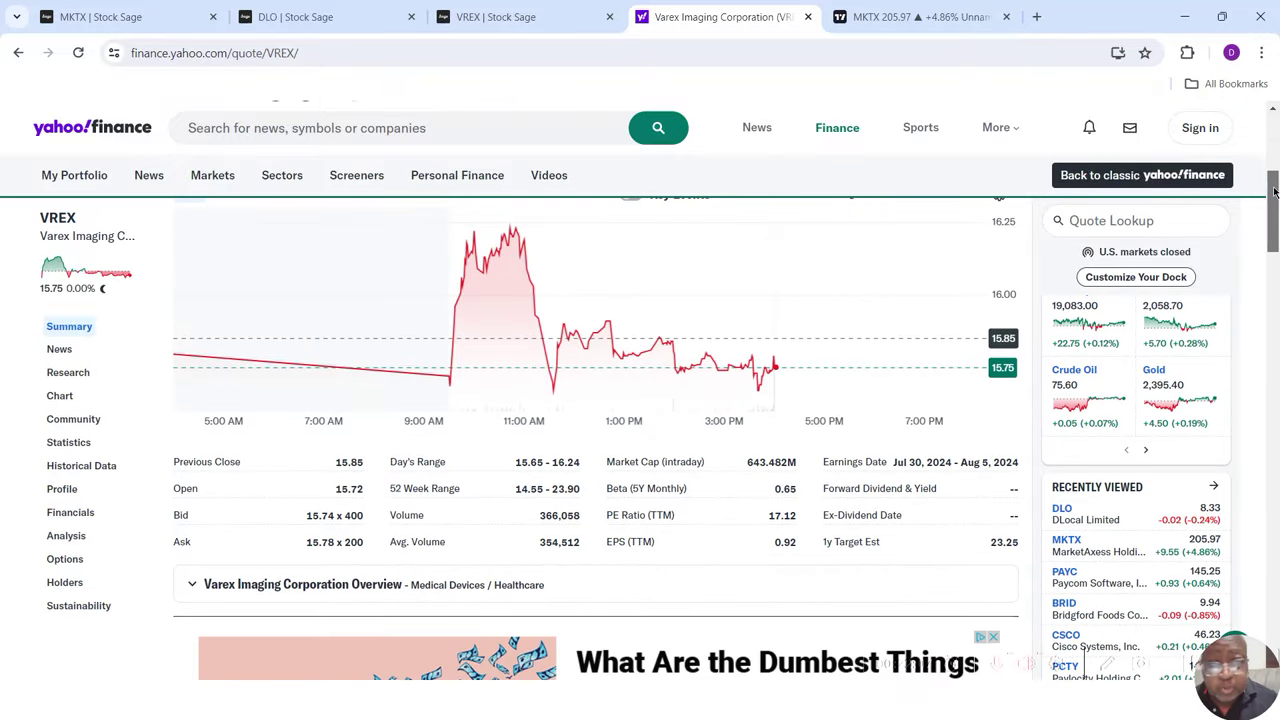
scroll(1274, 192, up, 1)
mouse_move(985, 130)
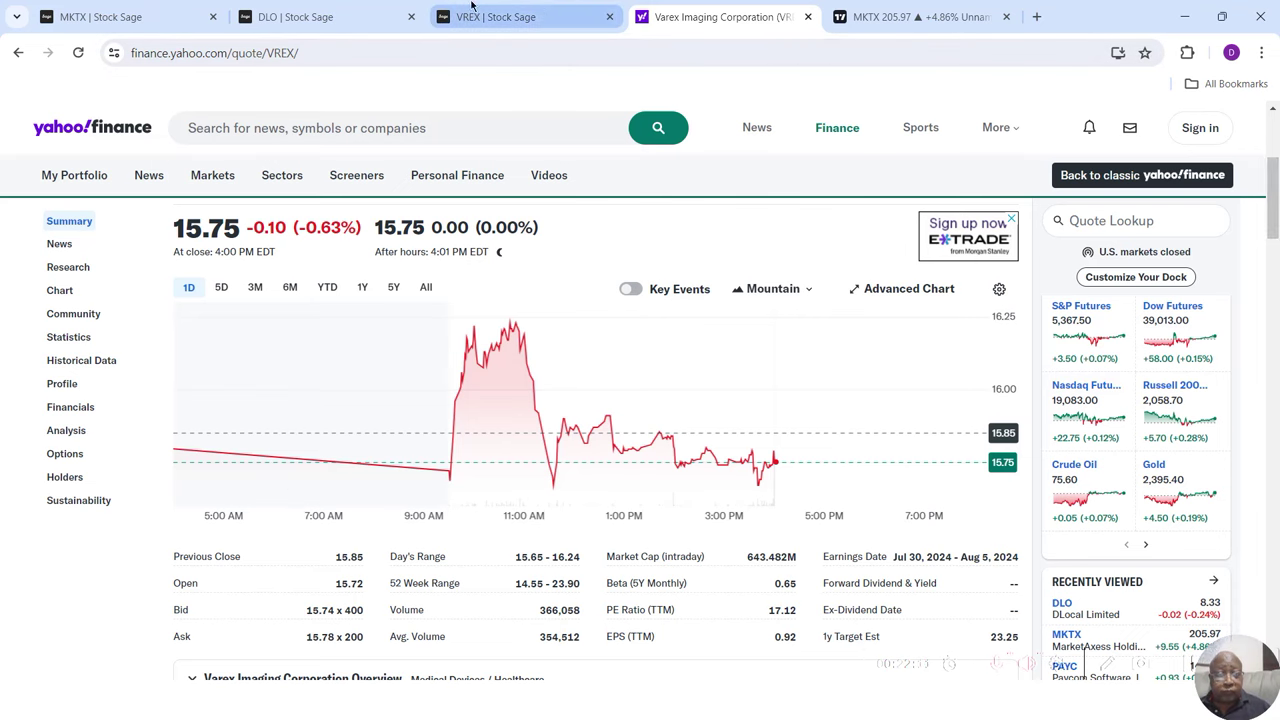
click(524, 18)
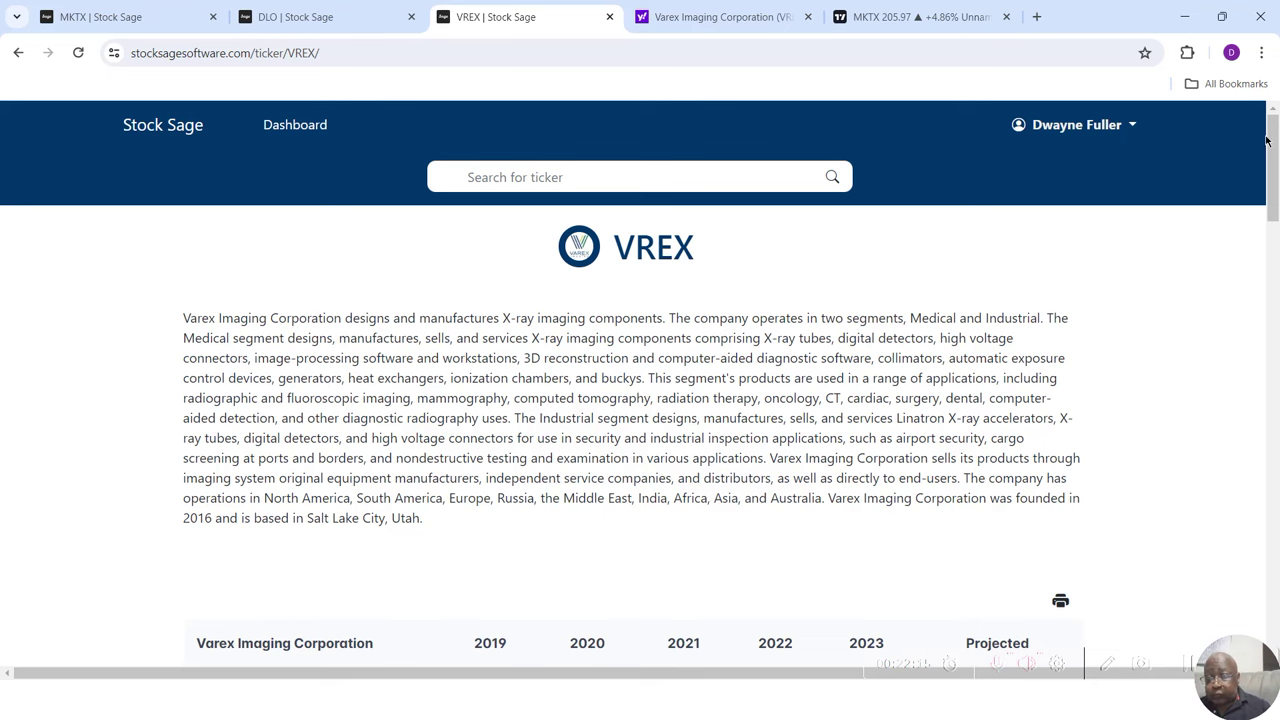
Step: Enter $23.25 as VREX's projected 52 Week High, producing a 25.27 high PE and 47.62% increase
drag(1272, 160, 1272, 260)
click(999, 250)
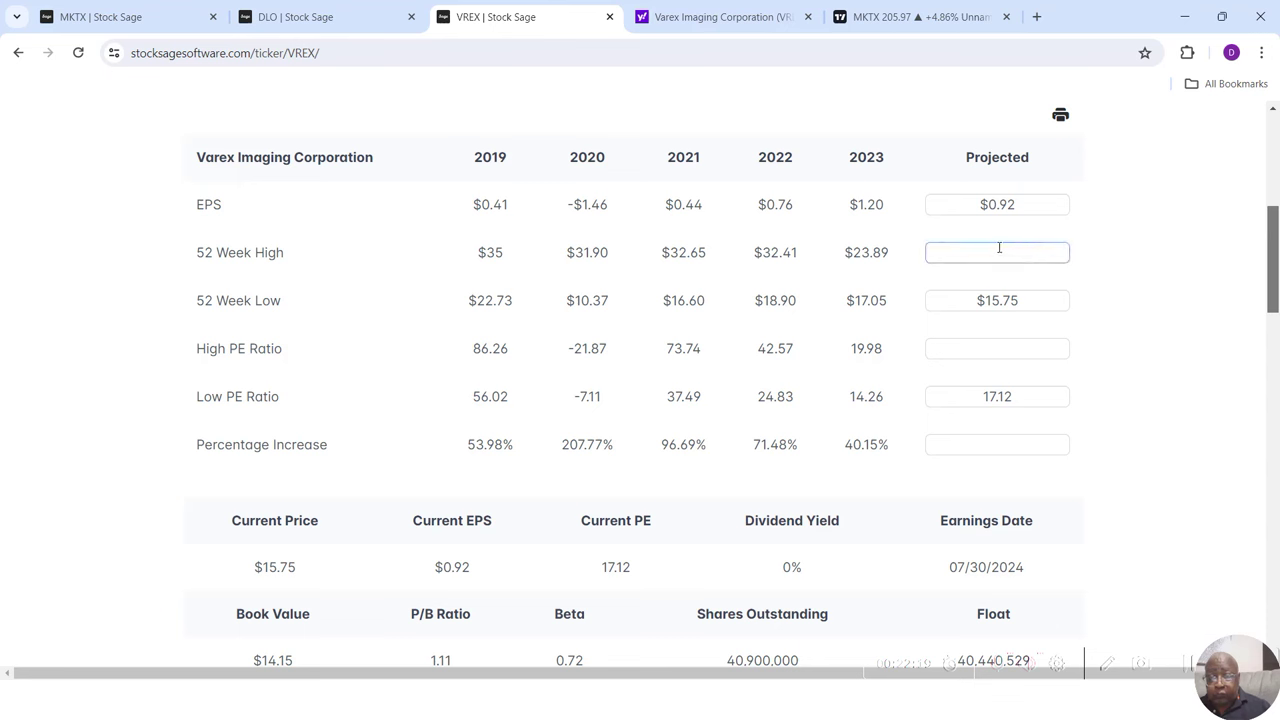
text(2)
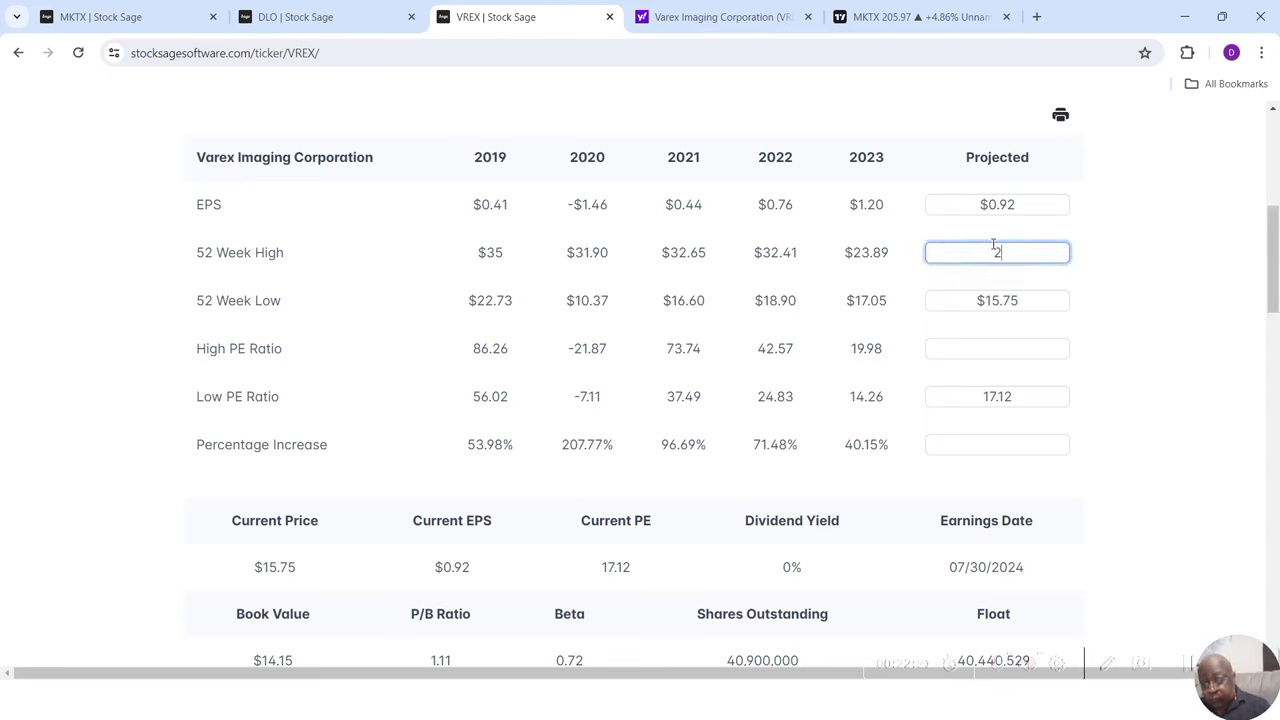
text(3.25)
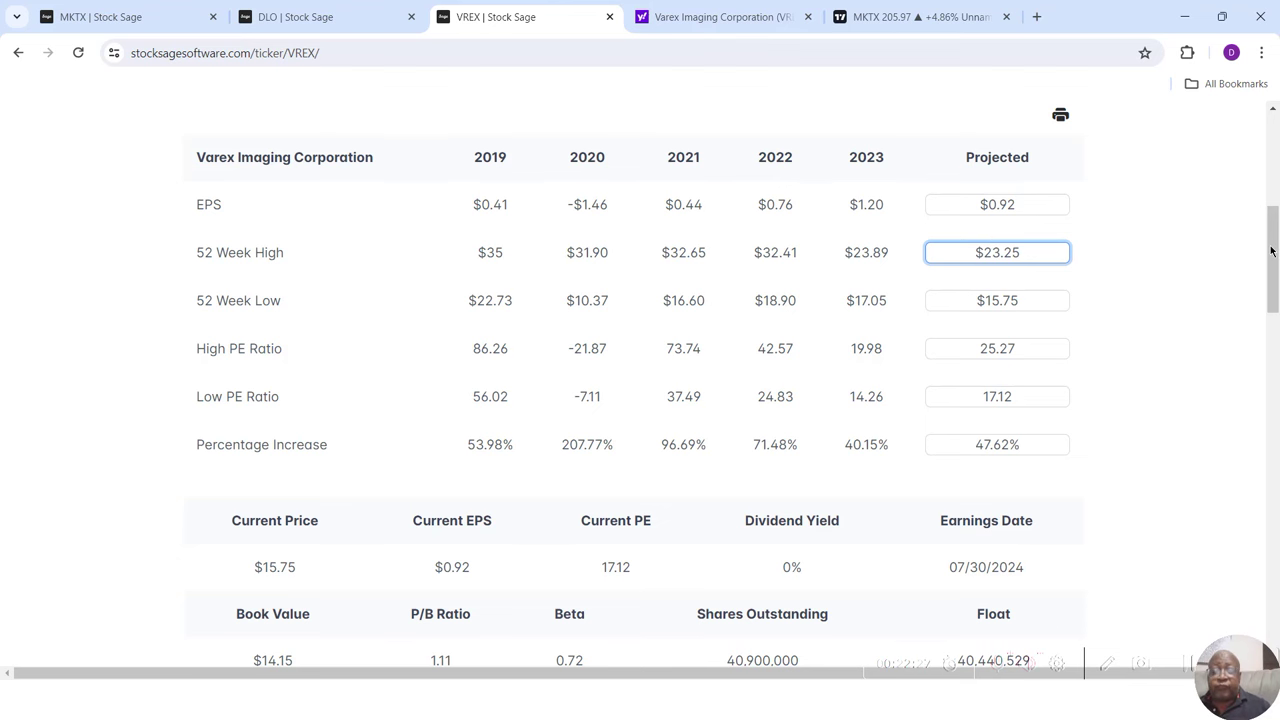
drag(1271, 250, 1267, 182)
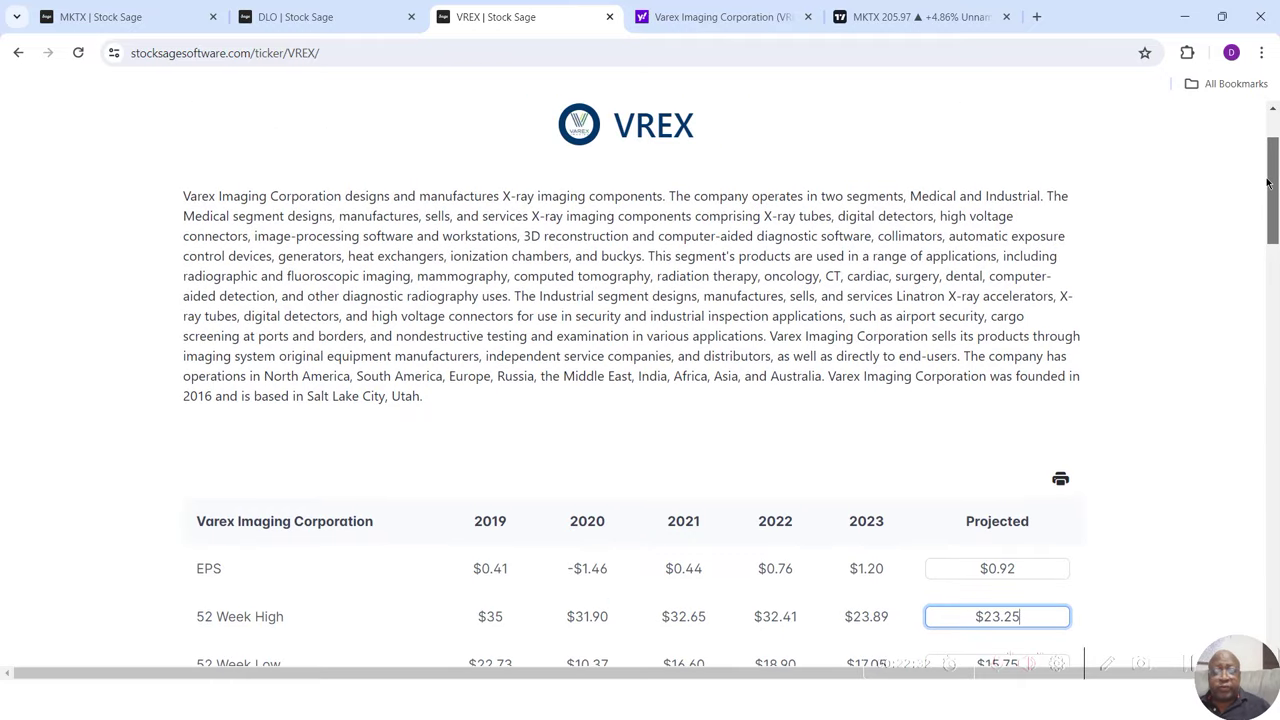
scroll(1267, 183, down, 5)
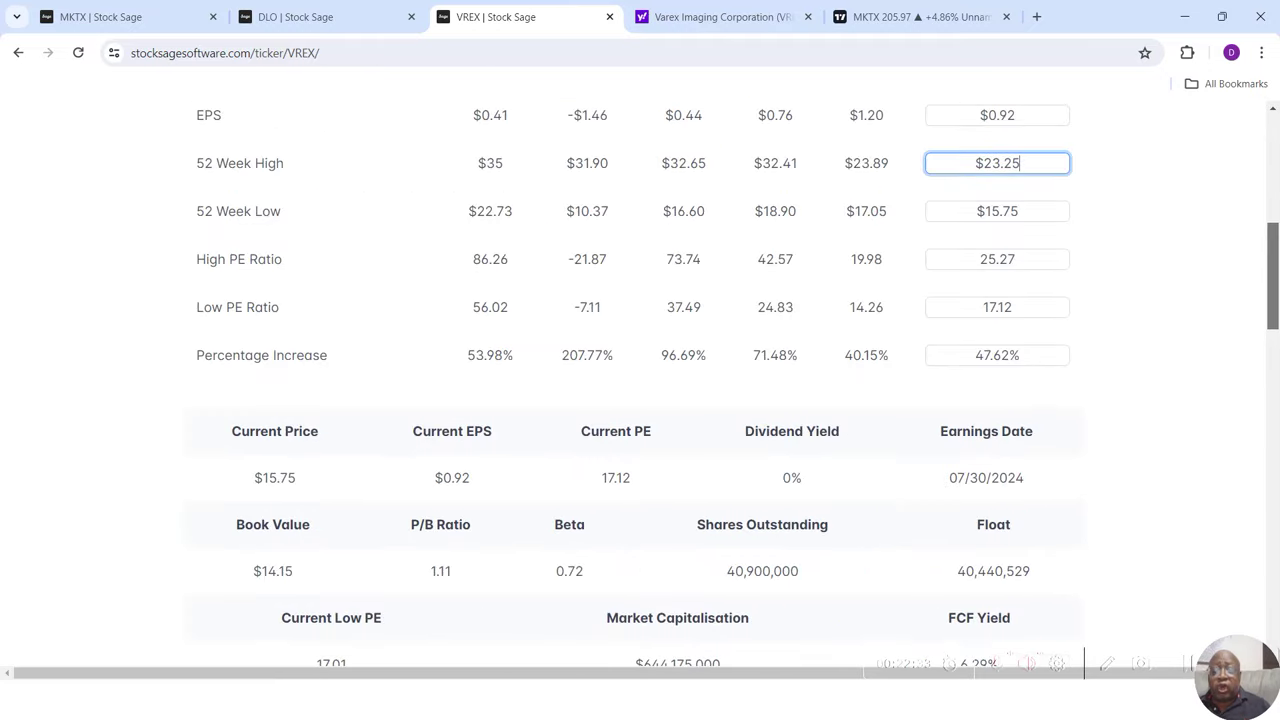
scroll(738, 385, up, 1)
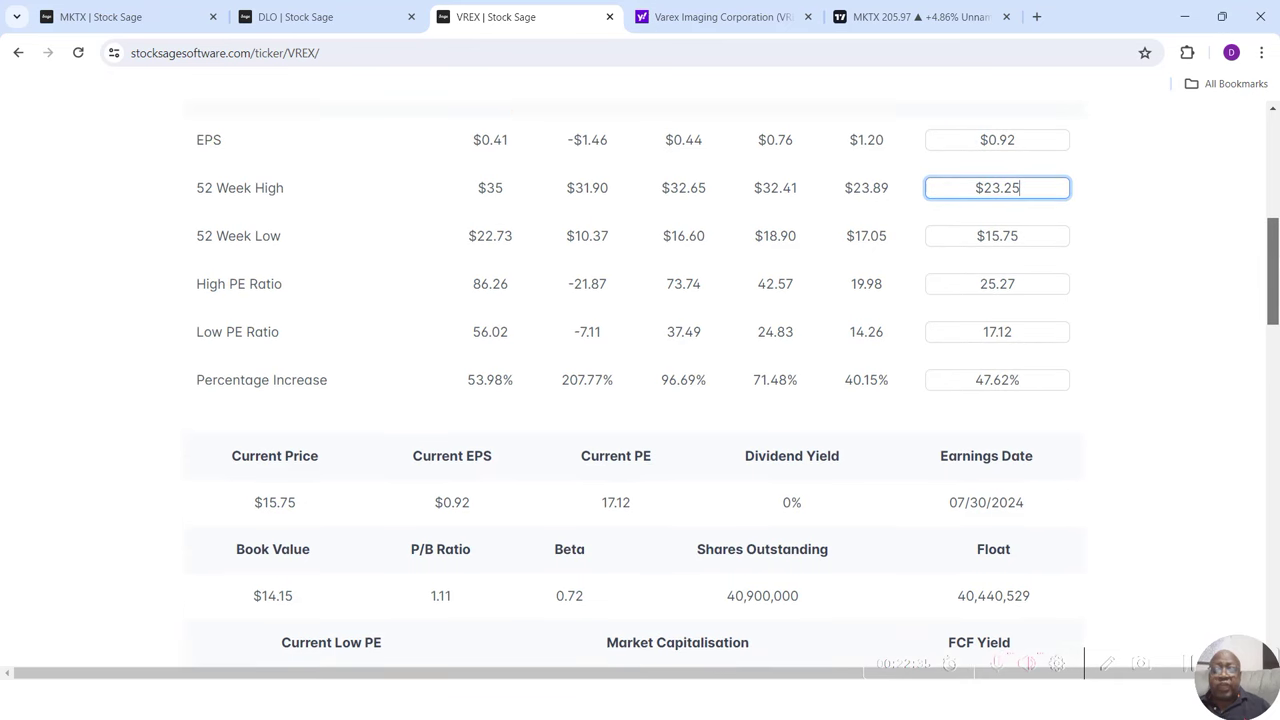
scroll(1274, 170, up, 5)
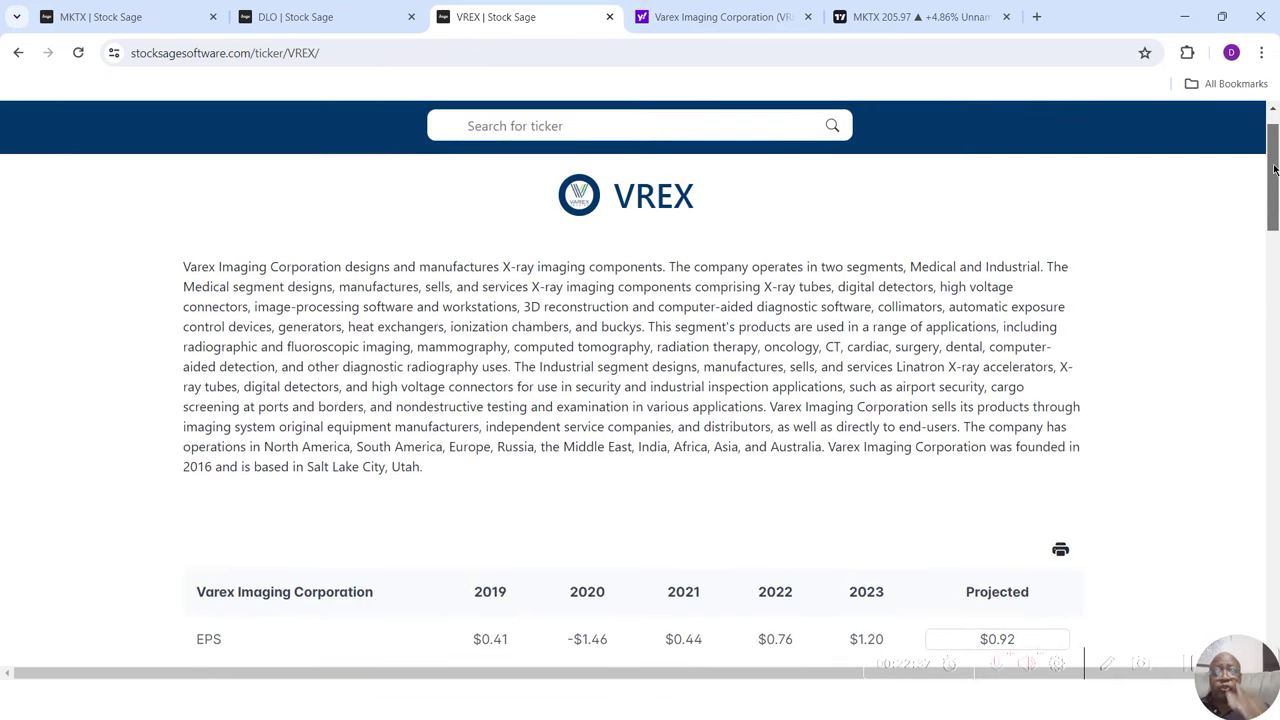